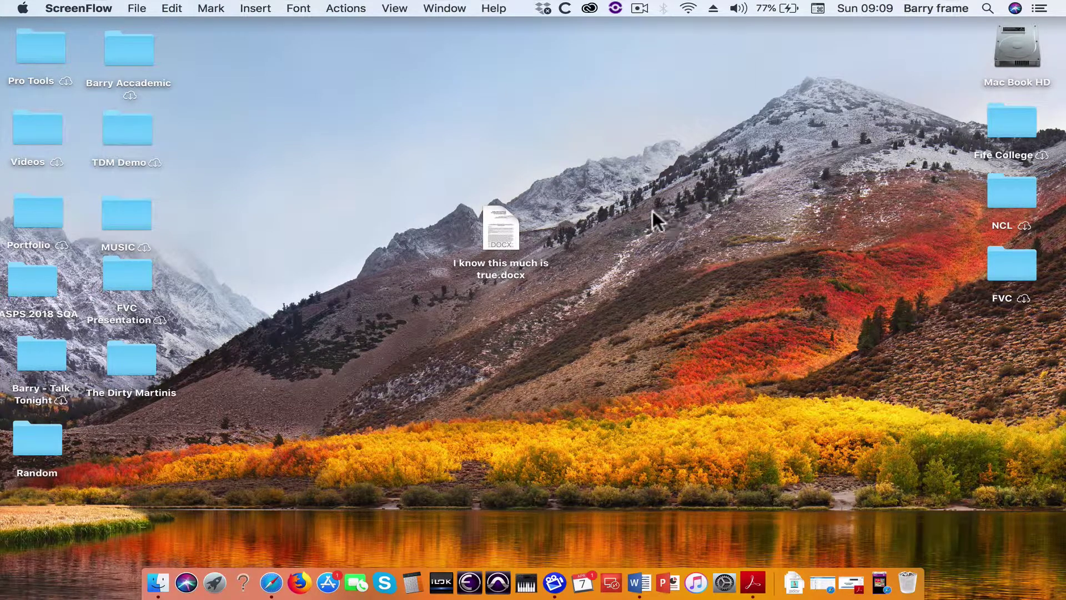
- Open 'I know this much is true.docx' from the desktop in Word
{"action": "double_click", "coordinate": [494, 218]}
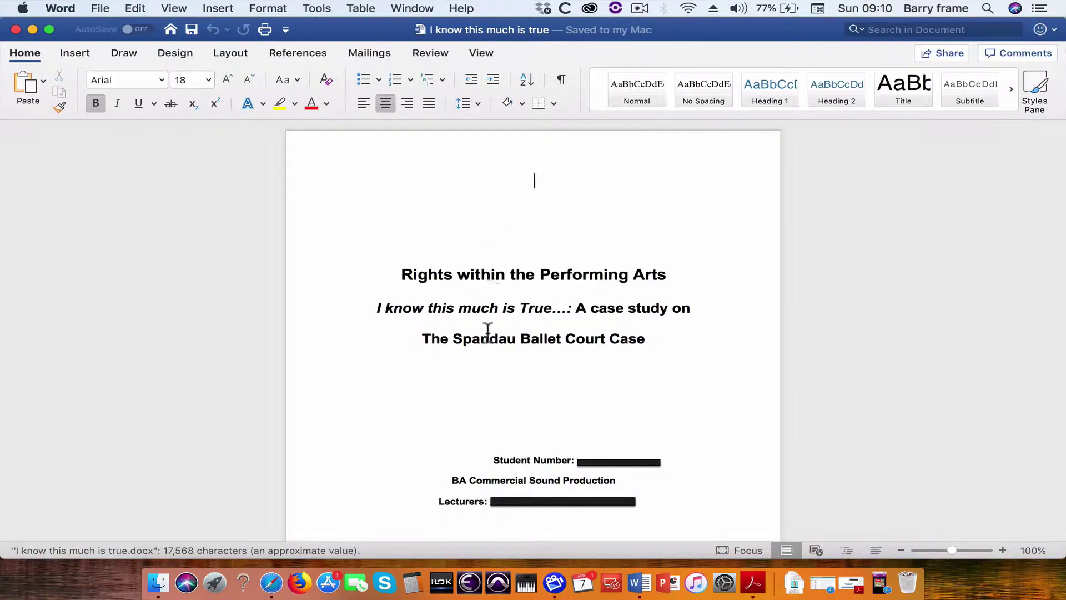
- Scroll through the essay to page 4 and back to the Introduction on page 2
{"action": "scroll", "coordinate": [488, 331], "scroll_direction": "down", "scroll_amount": 4}
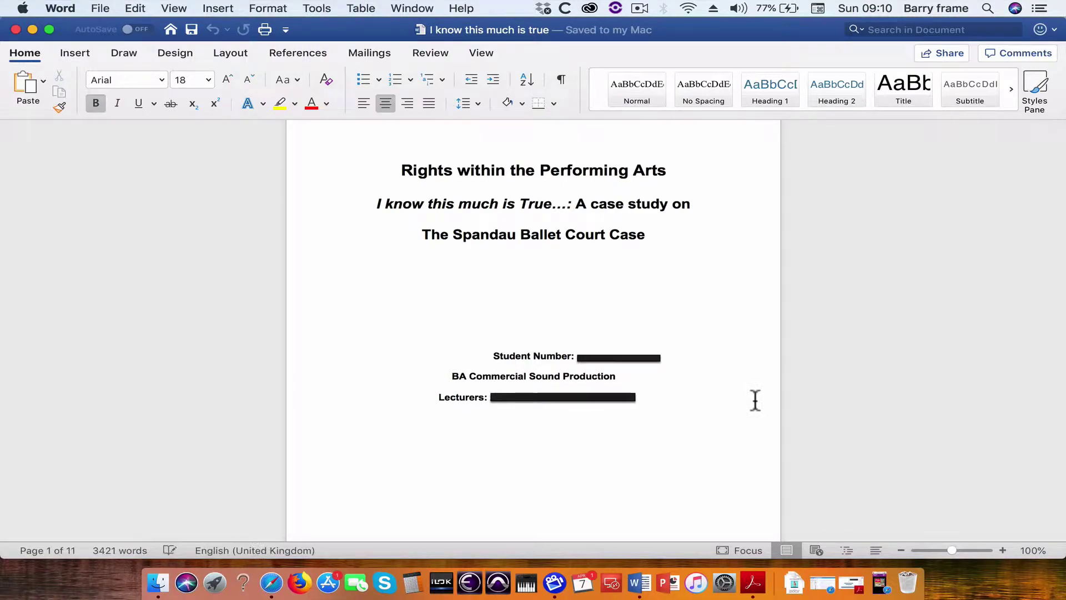
{"action": "scroll", "coordinate": [755, 400], "scroll_direction": "down", "scroll_amount": 14}
{"action": "scroll", "coordinate": [755, 400], "scroll_direction": "down", "scroll_amount": 20}
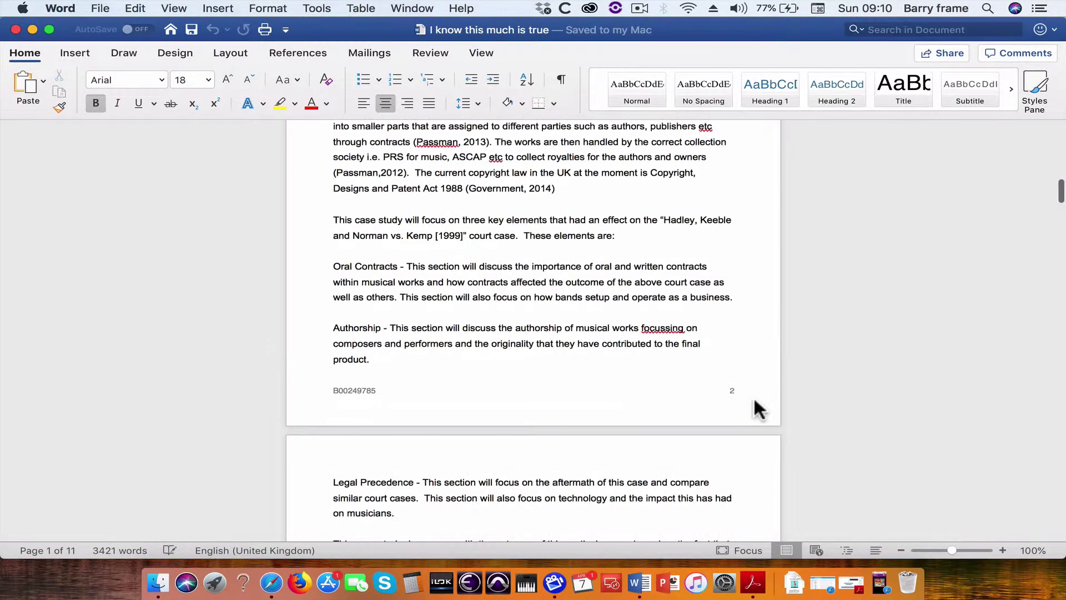
{"action": "scroll", "coordinate": [756, 399], "scroll_direction": "up", "scroll_amount": 20}
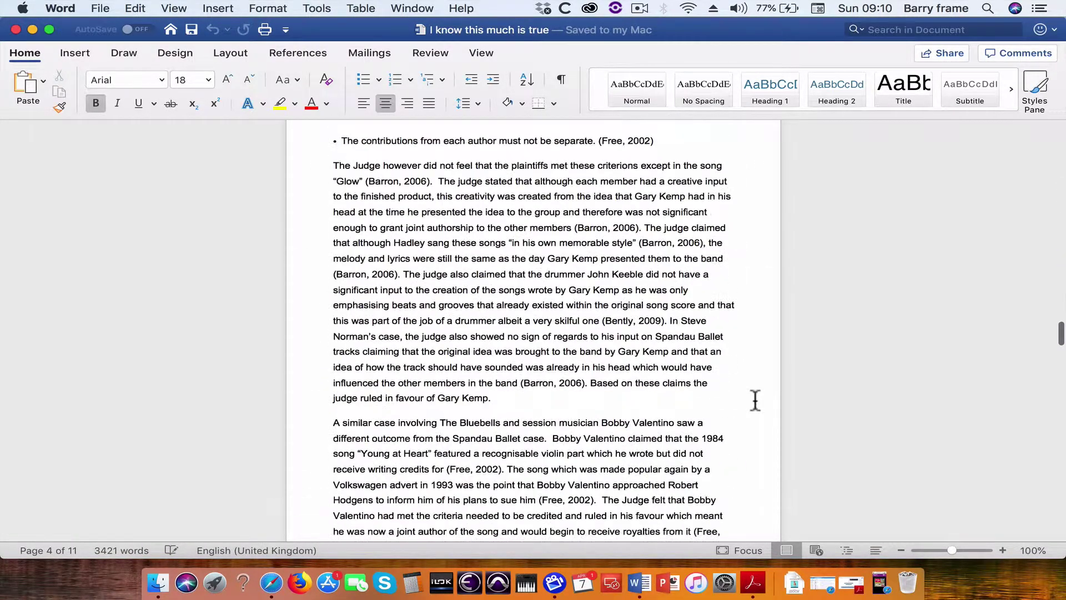
{"action": "scroll", "coordinate": [755, 400], "scroll_direction": "down", "scroll_amount": 10}
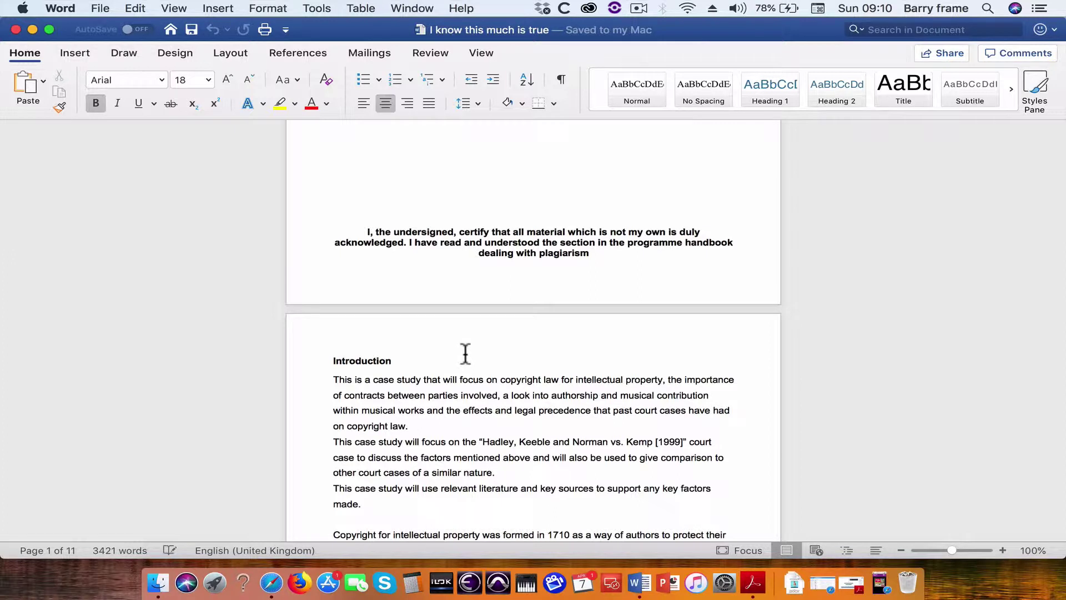
{"action": "left_click", "coordinate": [329, 360]}
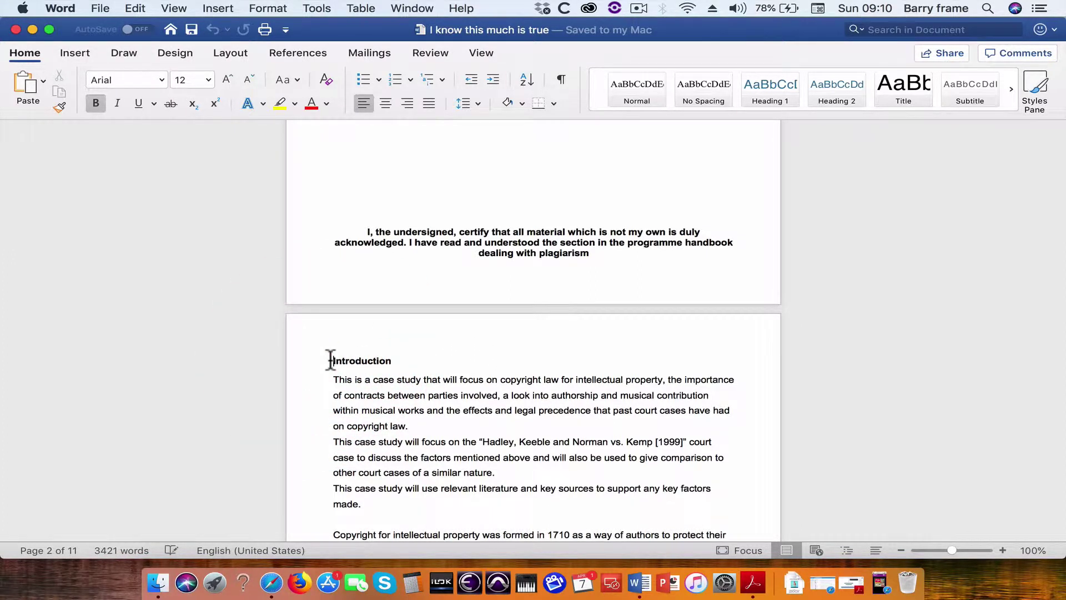
{"action": "key", "text": "Return"}
{"action": "key", "text": "Return"}
{"action": "key", "text": "Return"}
{"action": "key", "text": "Return"}
{"action": "key", "text": "Return"}
{"action": "key", "text": "Return"}
{"action": "left_click", "coordinate": [483, 360]}
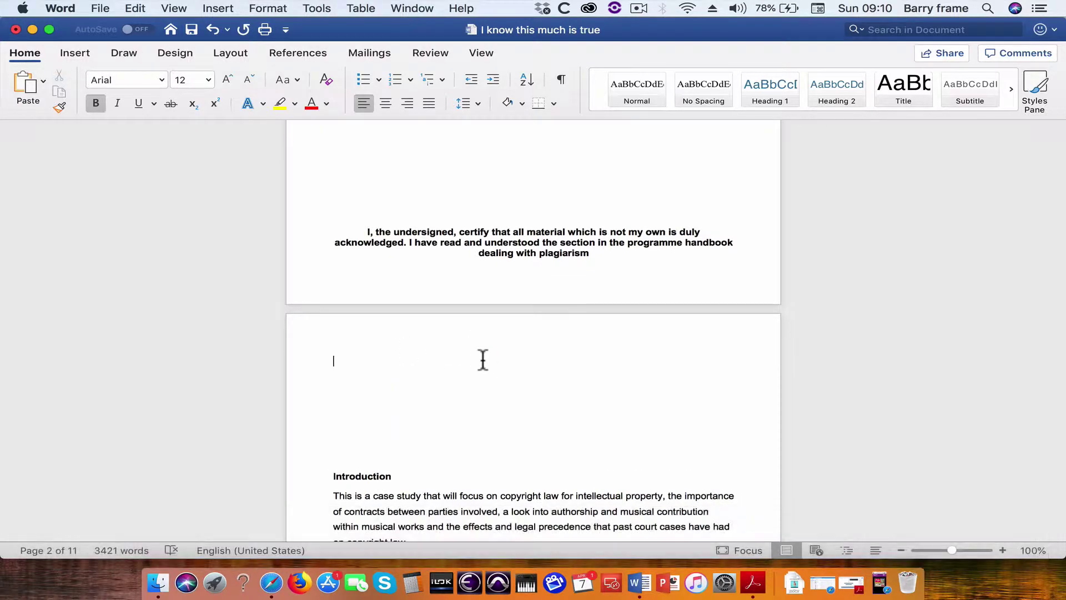
{"action": "type", "text": "Contents"}
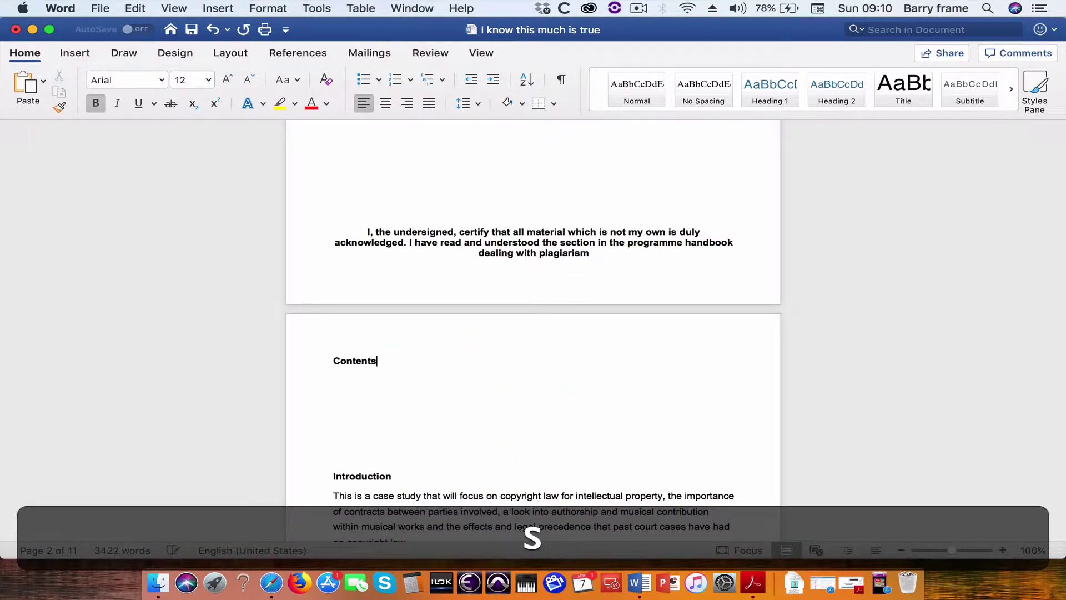
{"action": "key", "text": "Return"}
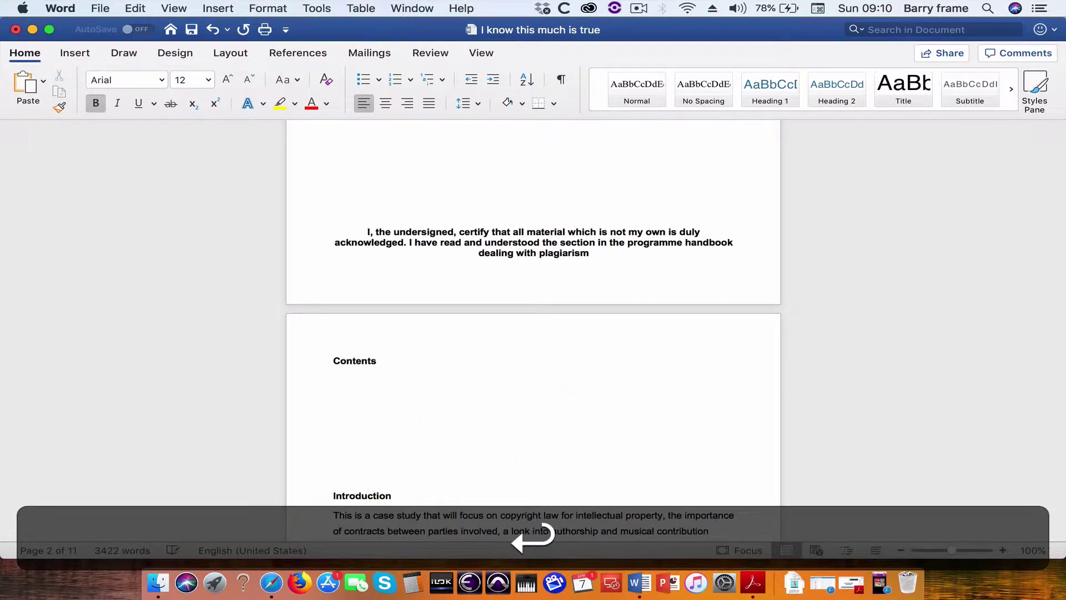
{"action": "type", "text": "Introducytin"}
{"action": "key", "text": "BackSpace"}
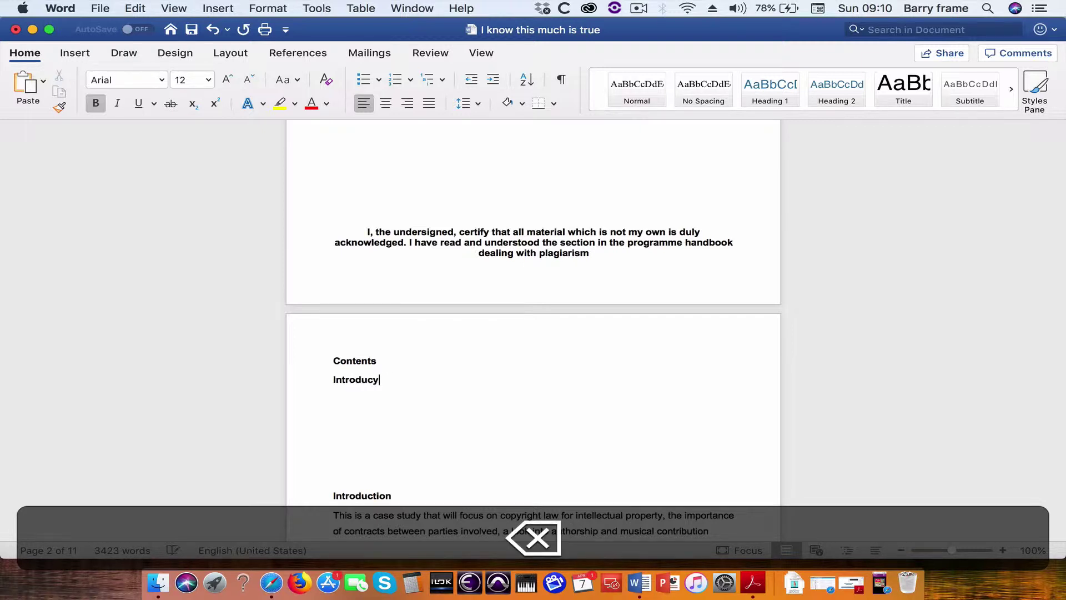
{"action": "type", "text": "y"}
{"action": "key", "text": "BackSpace"}
{"action": "type", "text": "tion"}
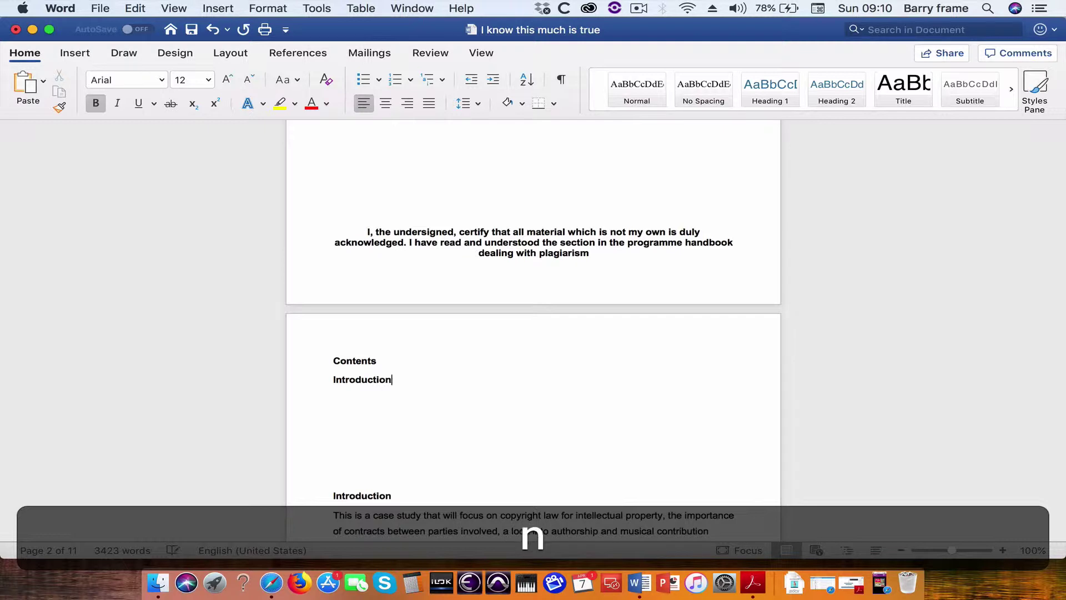
{"action": "type", "text": ".........................."}
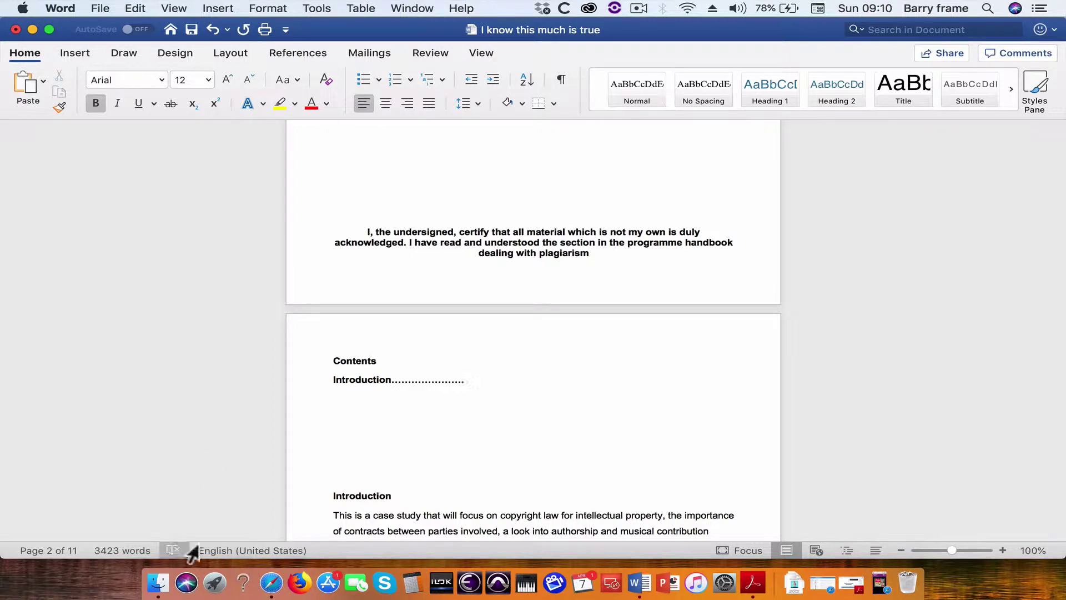
{"action": "left_click", "coordinate": [331, 485]}
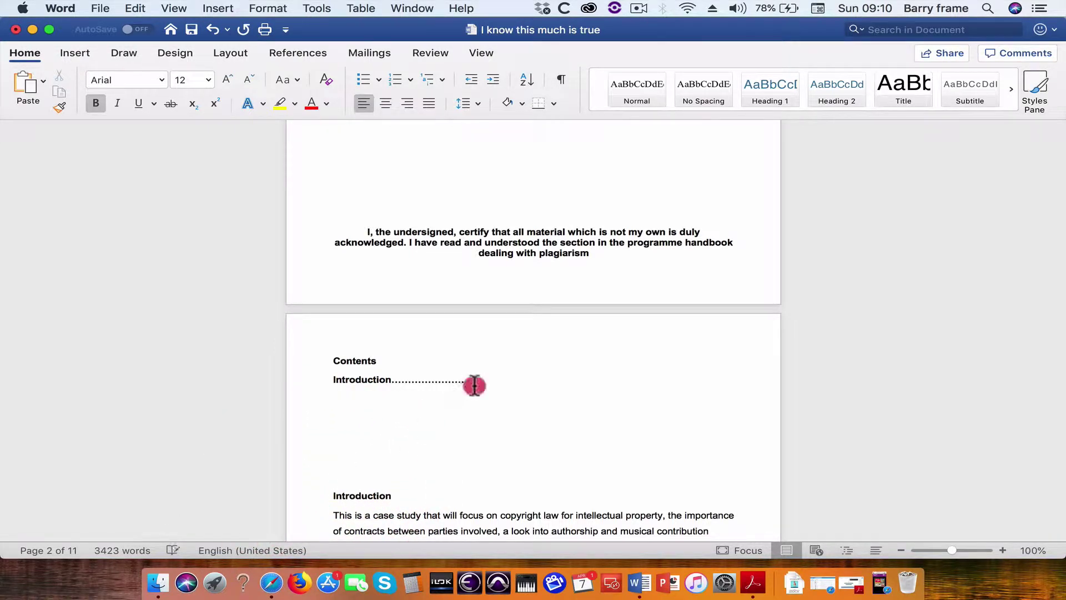
{"action": "left_click_drag", "start_coordinate": [473, 382], "coordinate": [328, 362]}
{"action": "key", "text": "BackSpace"}
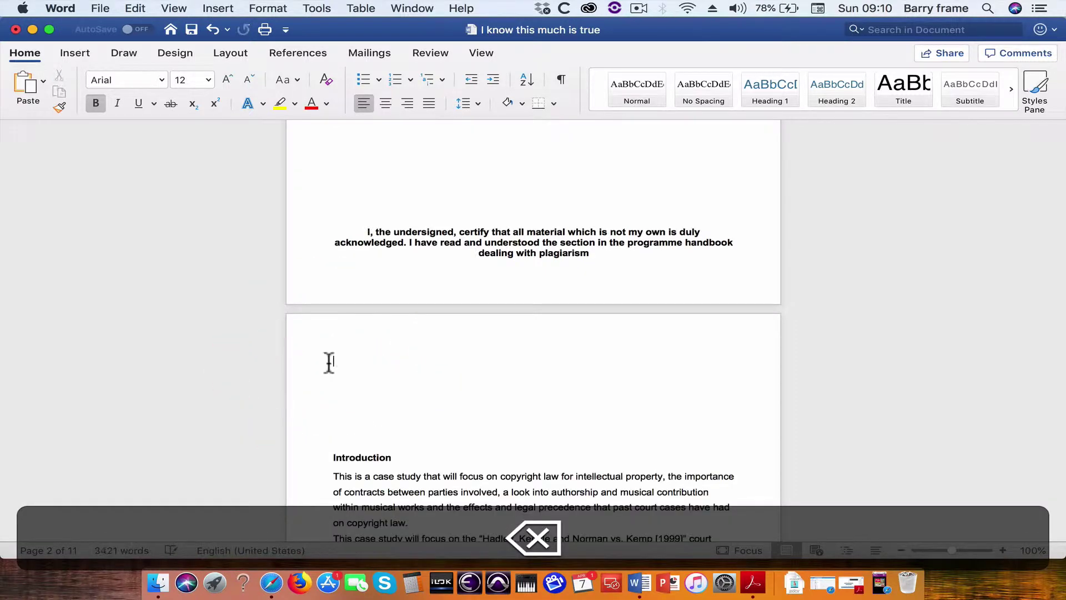
{"action": "left_click", "coordinate": [328, 449]}
{"action": "key", "text": "BackSpace"}
{"action": "key", "text": "BackSpace"}
{"action": "key", "text": "BackSpace"}
{"action": "key", "text": "BackSpace"}
{"action": "key", "text": "BackSpace"}
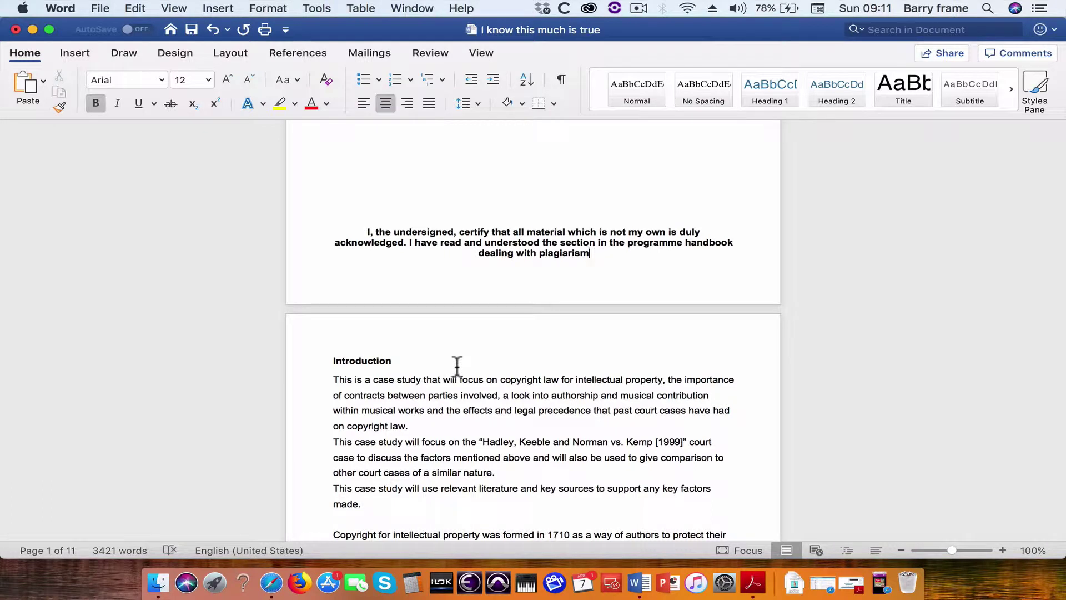
{"action": "left_click", "coordinate": [334, 361]}
{"action": "left_click", "coordinate": [419, 371]}
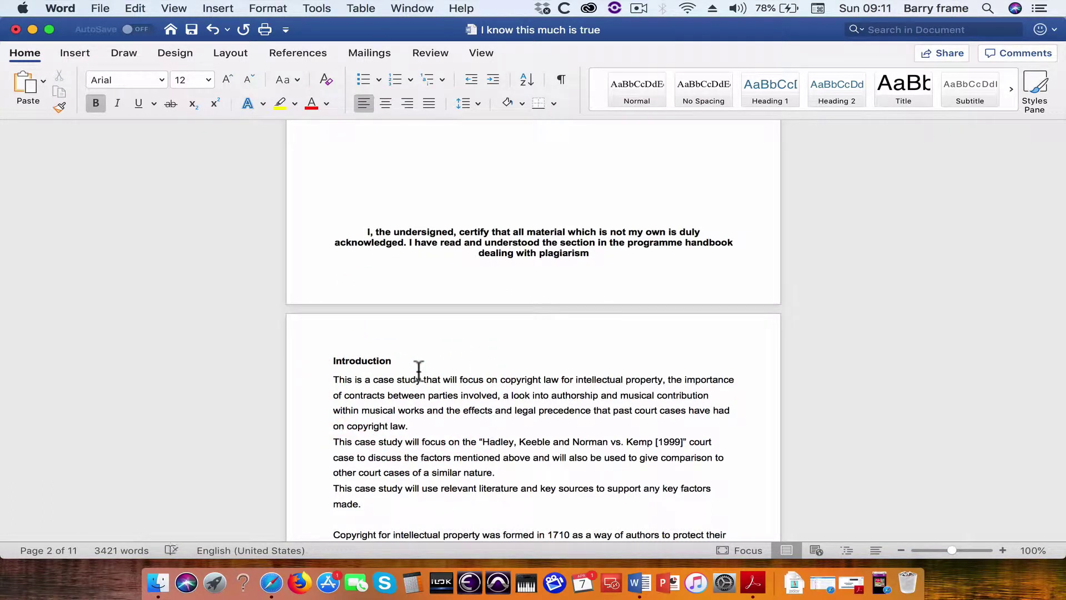
{"action": "scroll", "coordinate": [457, 312], "scroll_direction": "up", "scroll_amount": 10}
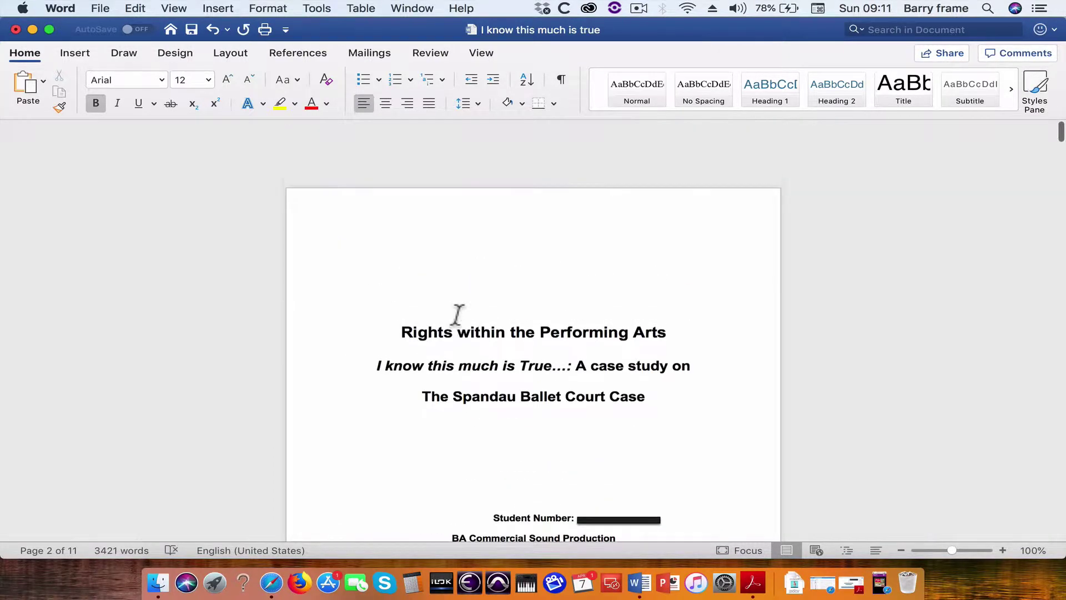
{"action": "scroll", "coordinate": [452, 344], "scroll_direction": "down", "scroll_amount": 10}
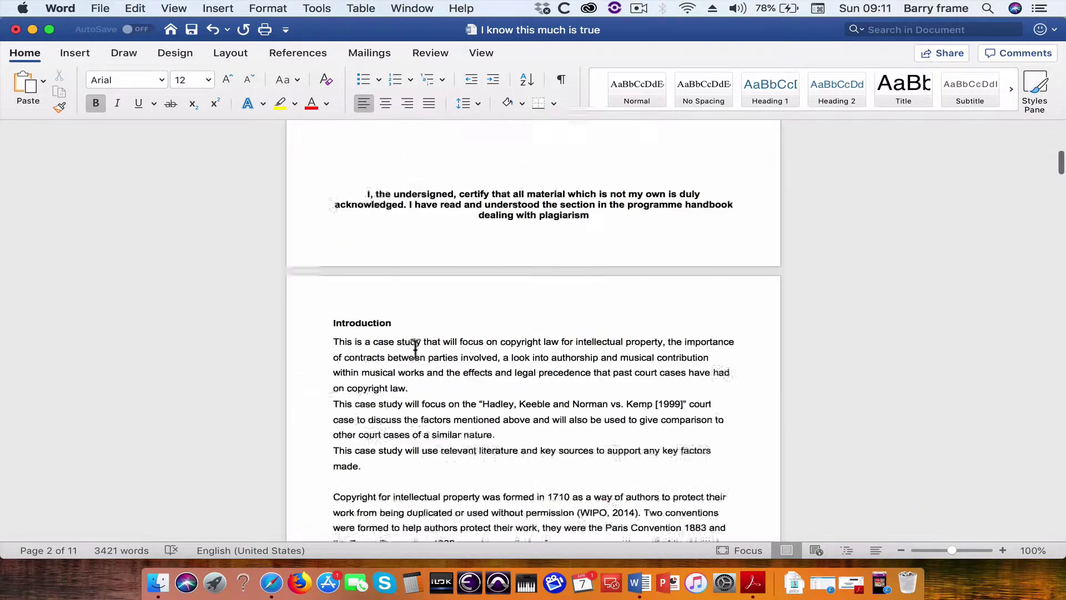
{"action": "scroll", "coordinate": [451, 430], "scroll_direction": "down", "scroll_amount": 10}
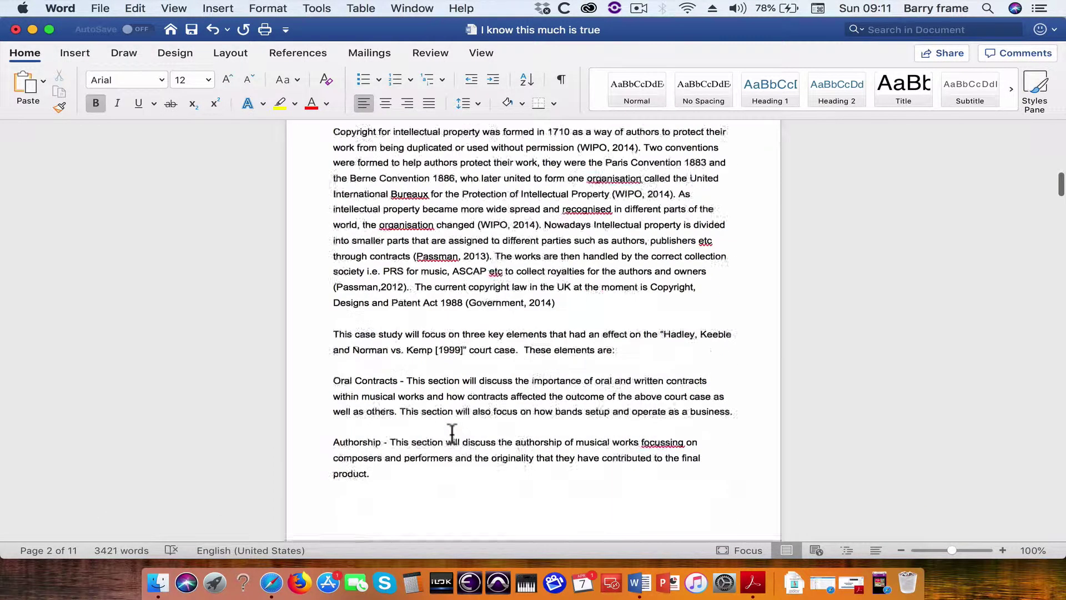
{"action": "scroll", "coordinate": [451, 430], "scroll_direction": "down", "scroll_amount": 4}
{"action": "scroll", "coordinate": [453, 431], "scroll_direction": "up", "scroll_amount": 4}
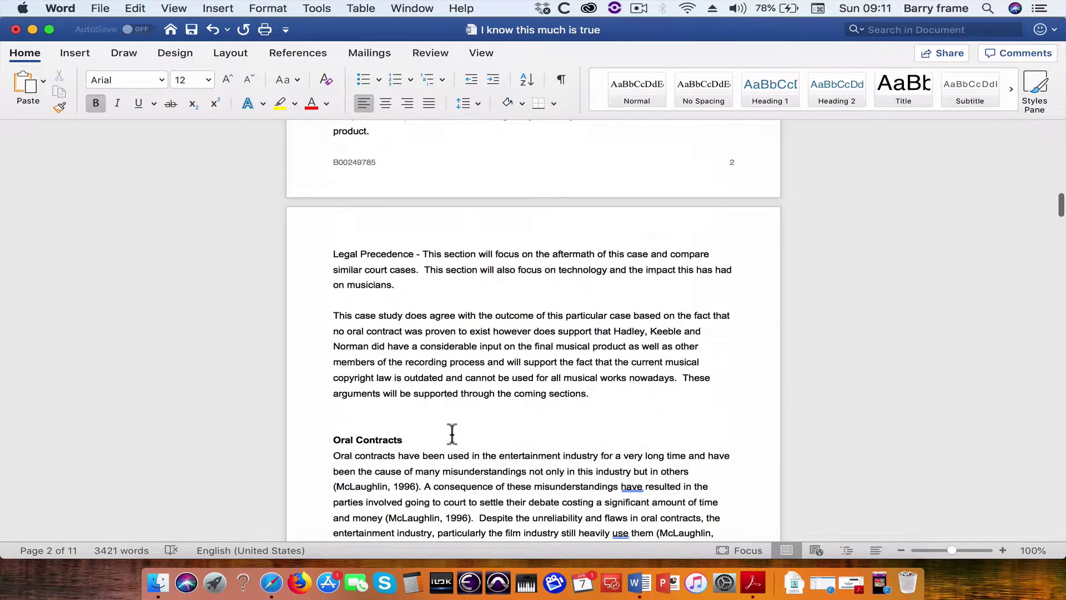
{"action": "scroll", "coordinate": [453, 439], "scroll_direction": "down", "scroll_amount": 4}
{"action": "scroll", "coordinate": [503, 284], "scroll_direction": "down", "scroll_amount": 6}
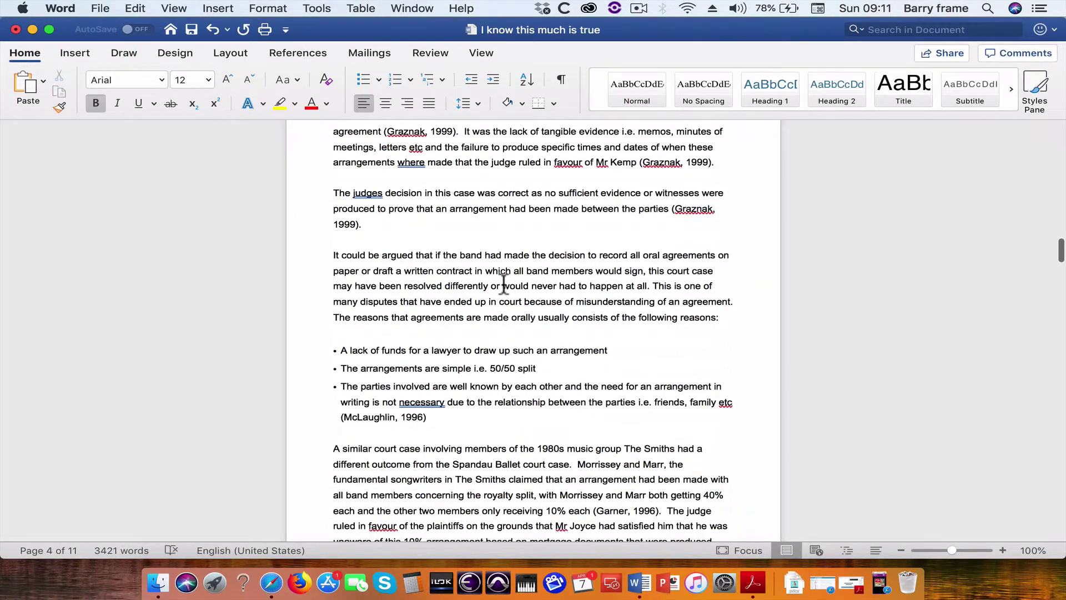
{"action": "scroll", "coordinate": [503, 285], "scroll_direction": "up", "scroll_amount": 15}
{"action": "scroll", "coordinate": [503, 284], "scroll_direction": "up", "scroll_amount": 15}
{"action": "scroll", "coordinate": [503, 283], "scroll_direction": "down", "scroll_amount": 10}
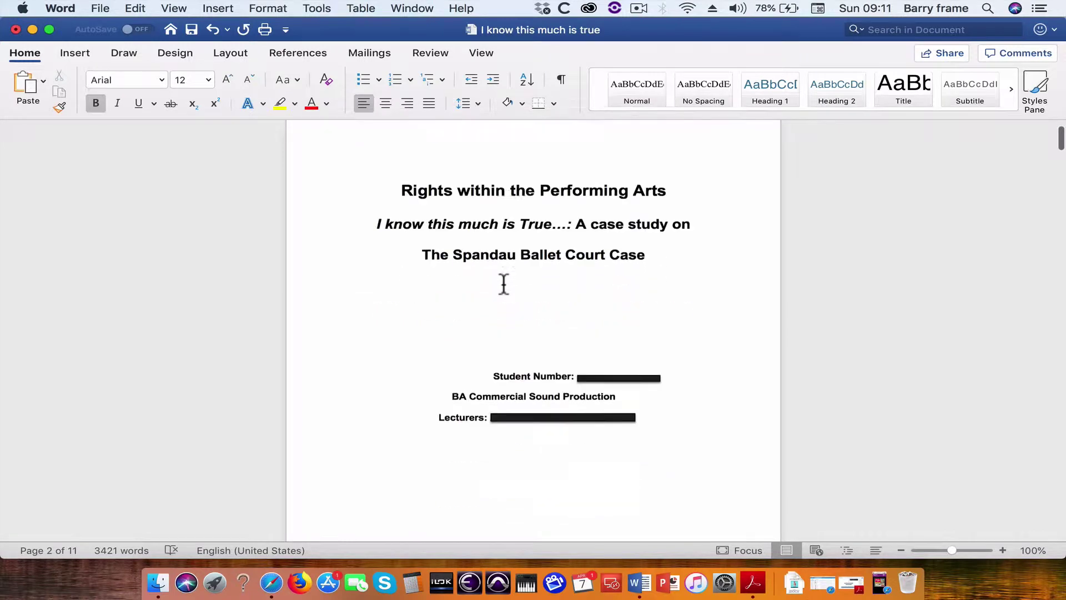
{"action": "left_click", "coordinate": [503, 282]}
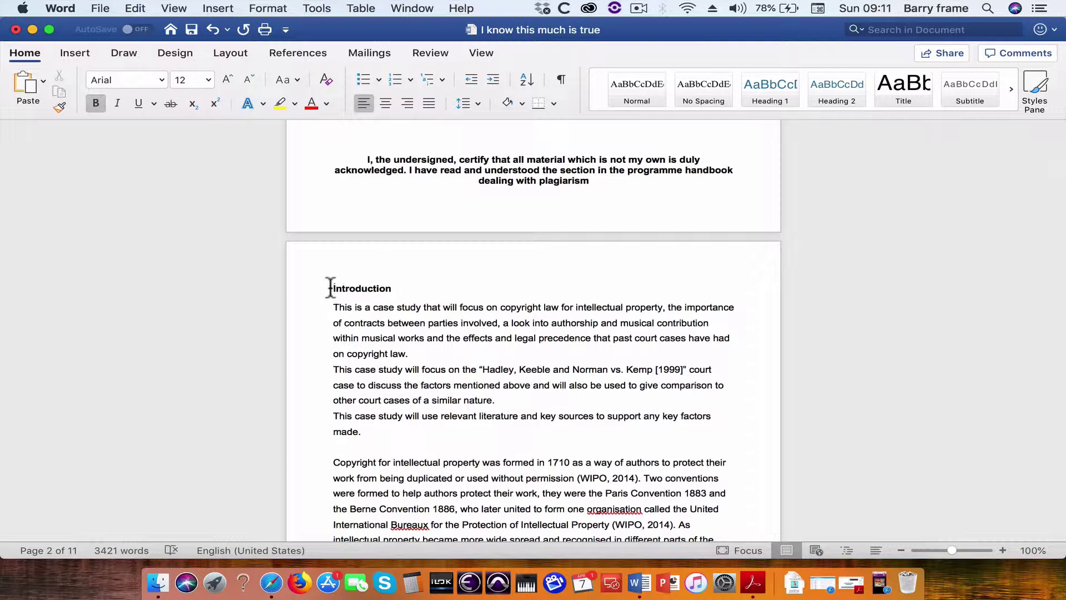
- Apply Heading 1 to the Introduction and Oral Contracts headings
{"action": "left_click_drag", "start_coordinate": [329, 288], "coordinate": [393, 289]}
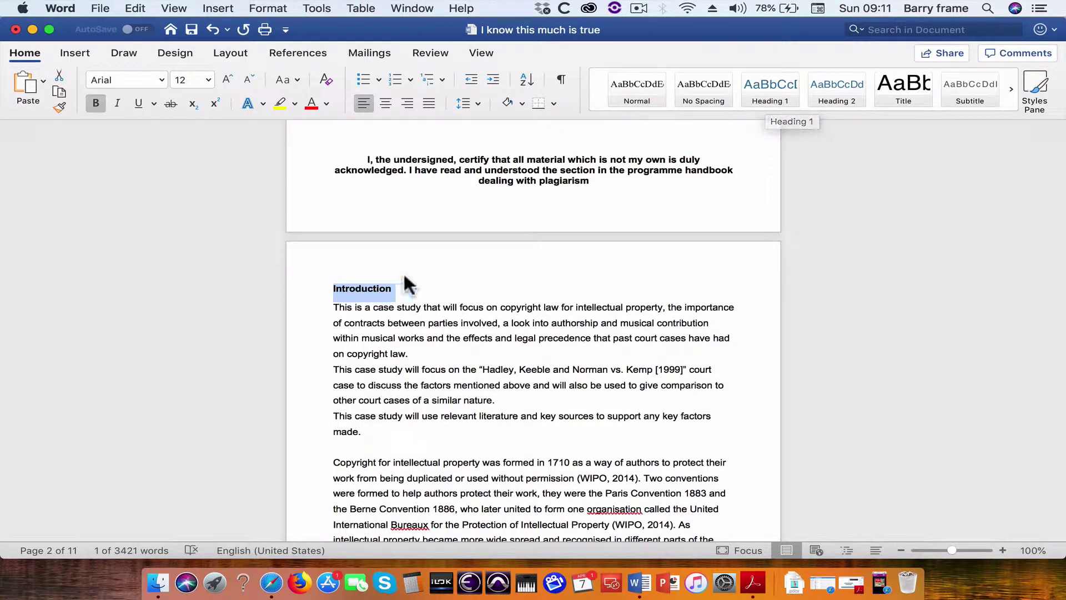
{"action": "left_click", "coordinate": [784, 88]}
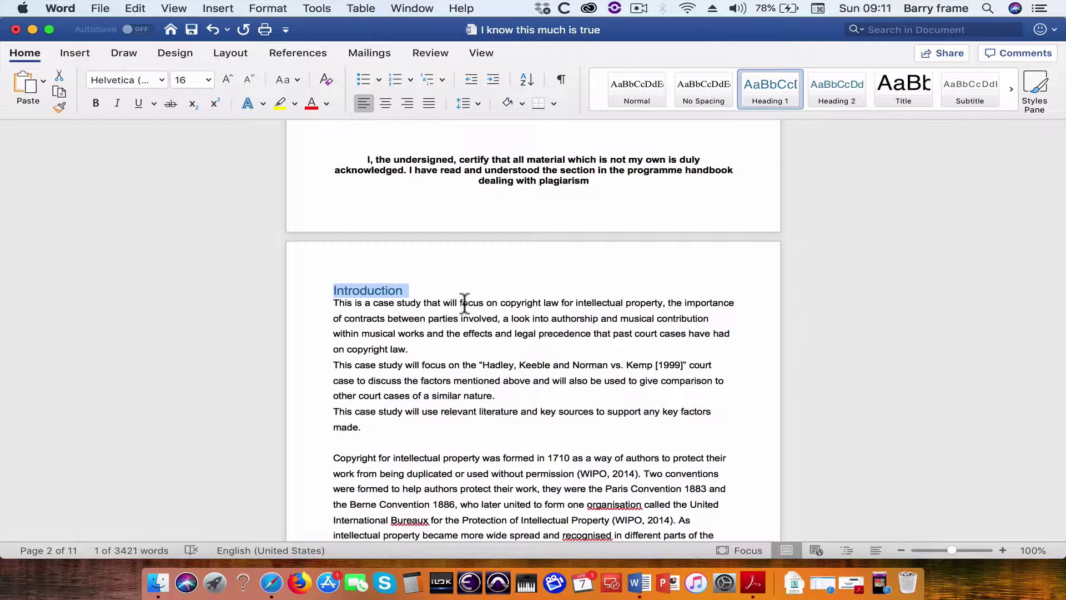
{"action": "scroll", "coordinate": [465, 302], "scroll_direction": "down", "scroll_amount": 15}
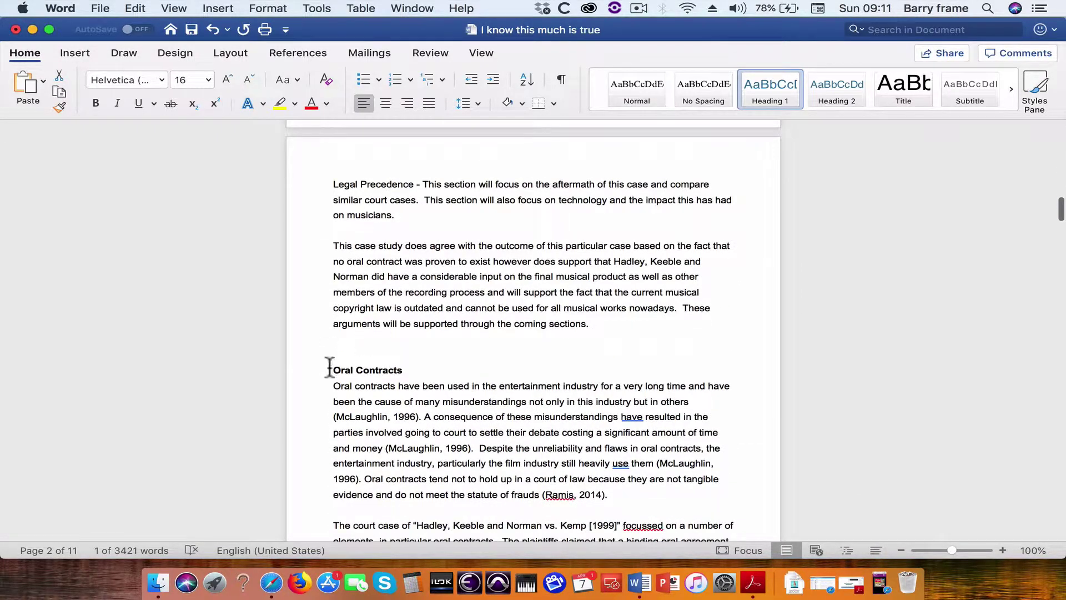
{"action": "left_click_drag", "start_coordinate": [334, 370], "coordinate": [405, 384]}
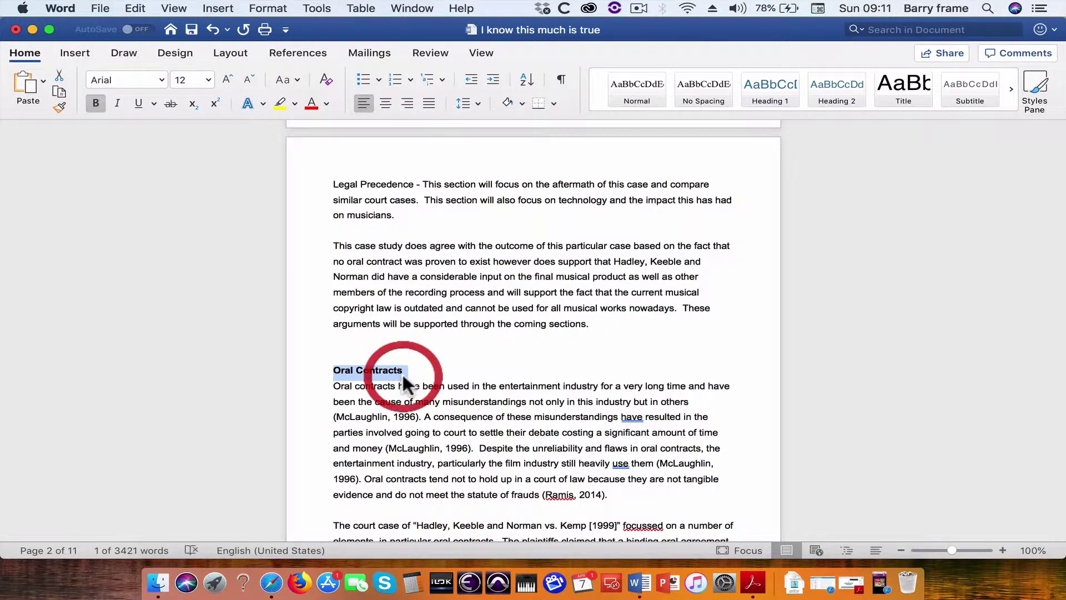
{"action": "left_click", "coordinate": [782, 103]}
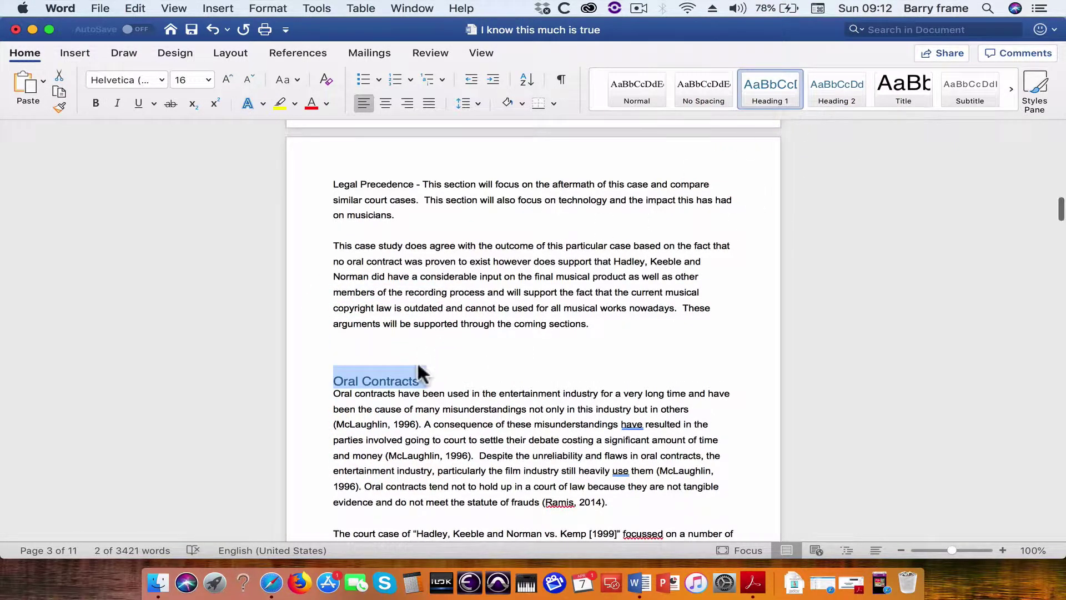
- Make the Authorship and Legal Precedence headings Heading 1
{"action": "scroll", "coordinate": [417, 361], "scroll_direction": "down", "scroll_amount": 3}
{"action": "scroll", "coordinate": [419, 379], "scroll_direction": "down", "scroll_amount": 20}
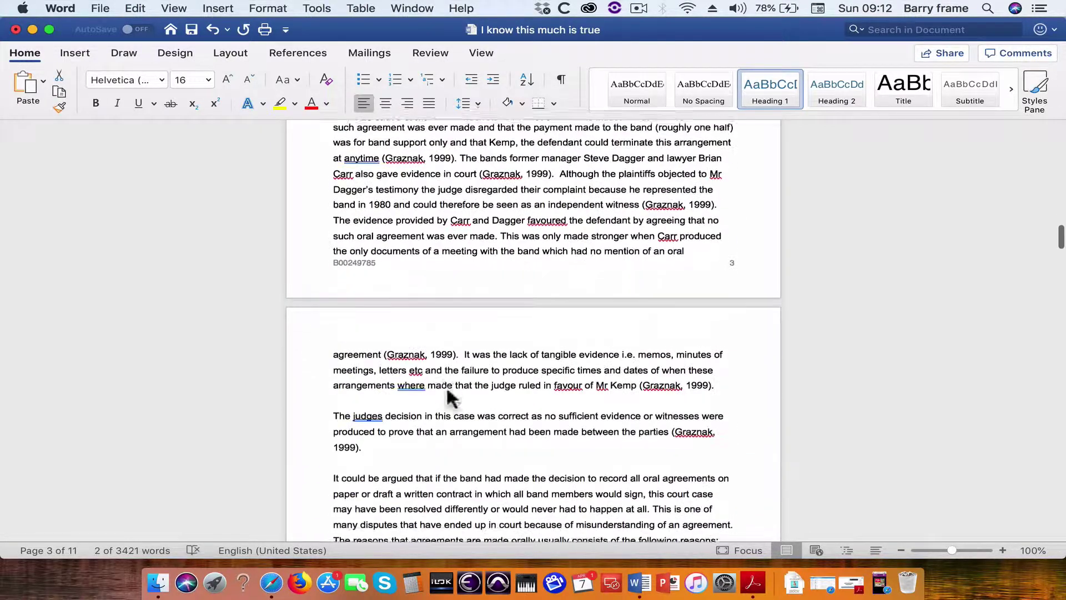
{"action": "scroll", "coordinate": [448, 387], "scroll_direction": "down", "scroll_amount": 12}
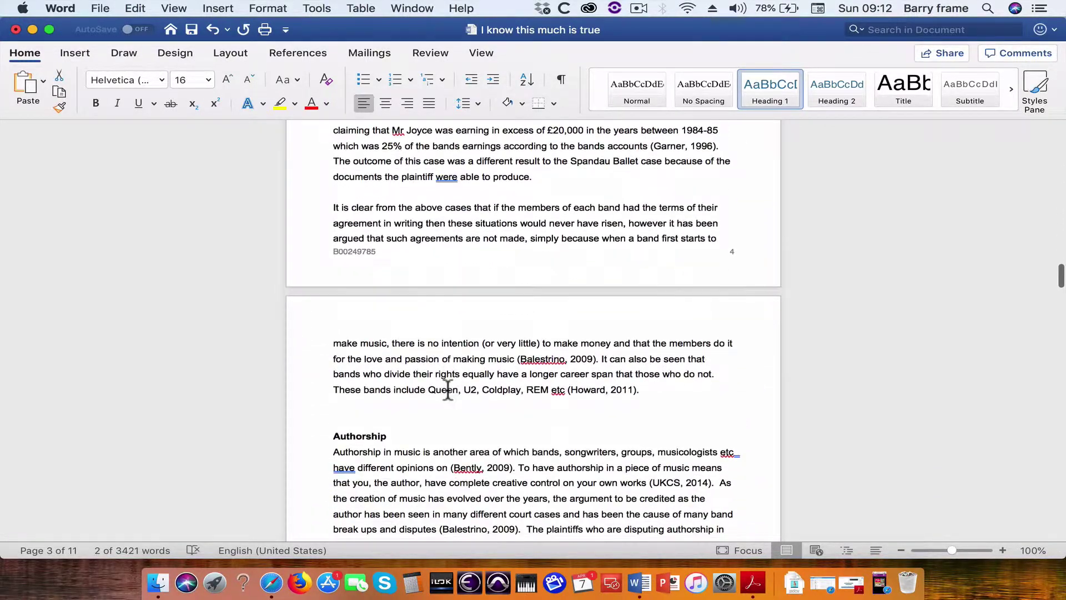
{"action": "left_click_drag", "start_coordinate": [332, 367], "coordinate": [392, 368]}
{"action": "left_click", "coordinate": [764, 89]}
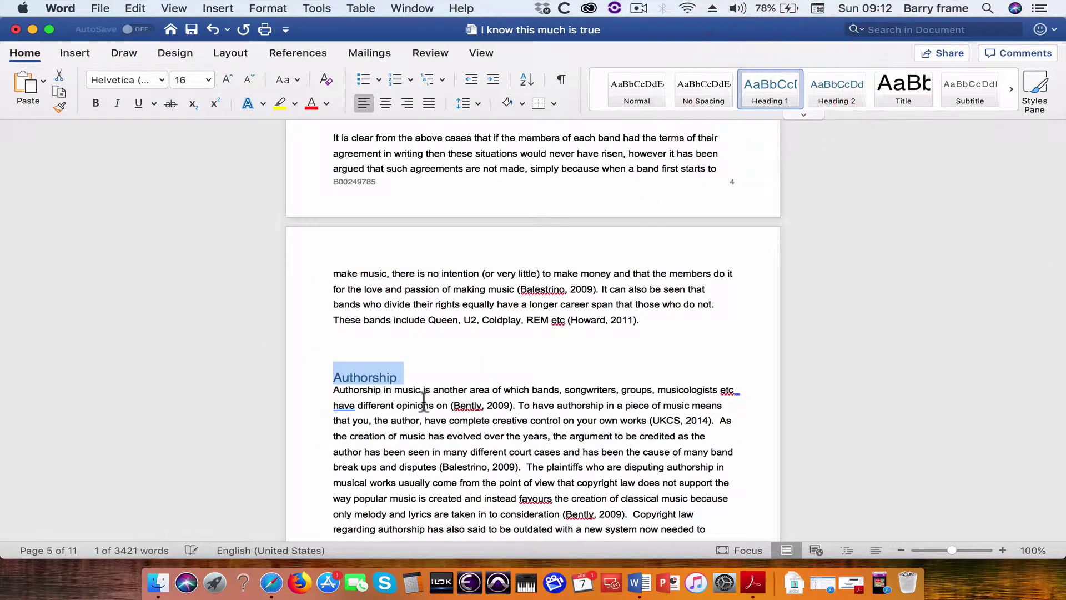
{"action": "scroll", "coordinate": [427, 411], "scroll_direction": "down", "scroll_amount": 20}
{"action": "scroll", "coordinate": [428, 411], "scroll_direction": "down", "scroll_amount": 20}
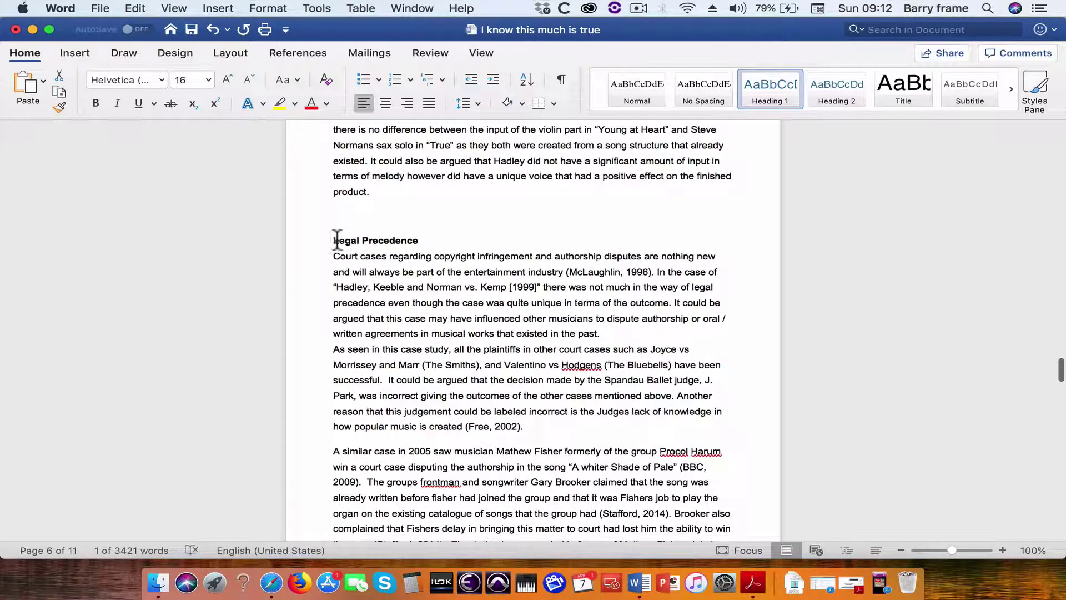
{"action": "left_click_drag", "start_coordinate": [332, 240], "coordinate": [430, 241]}
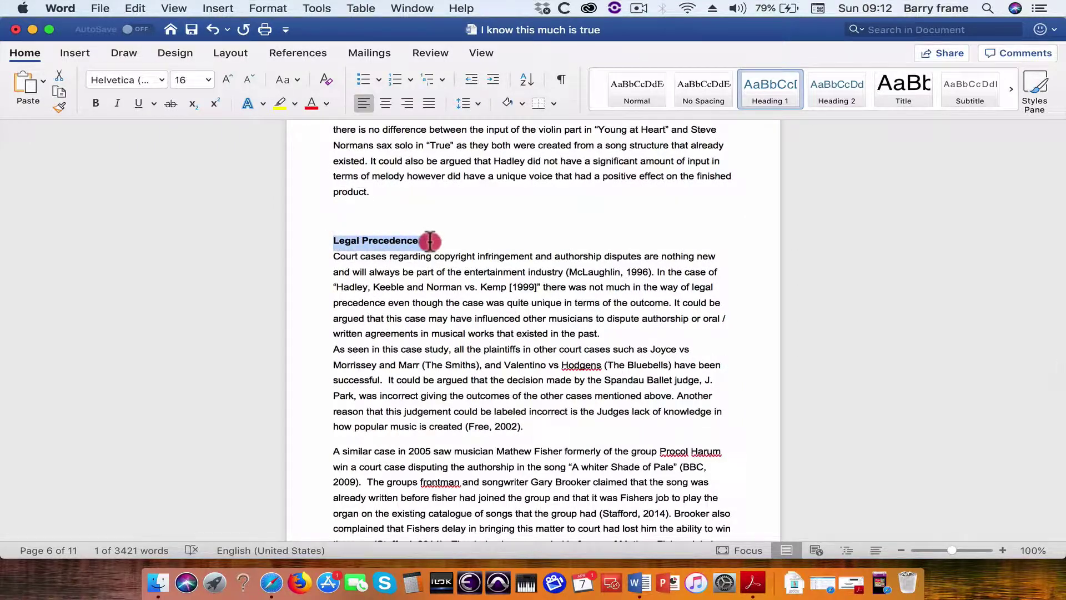
{"action": "left_click", "coordinate": [768, 91]}
- Apply Heading 1 to Conclusion and Bibliography, then return to the Introduction heading
{"action": "scroll", "coordinate": [396, 321], "scroll_direction": "down", "scroll_amount": 12}
{"action": "scroll", "coordinate": [397, 321], "scroll_direction": "down", "scroll_amount": 16}
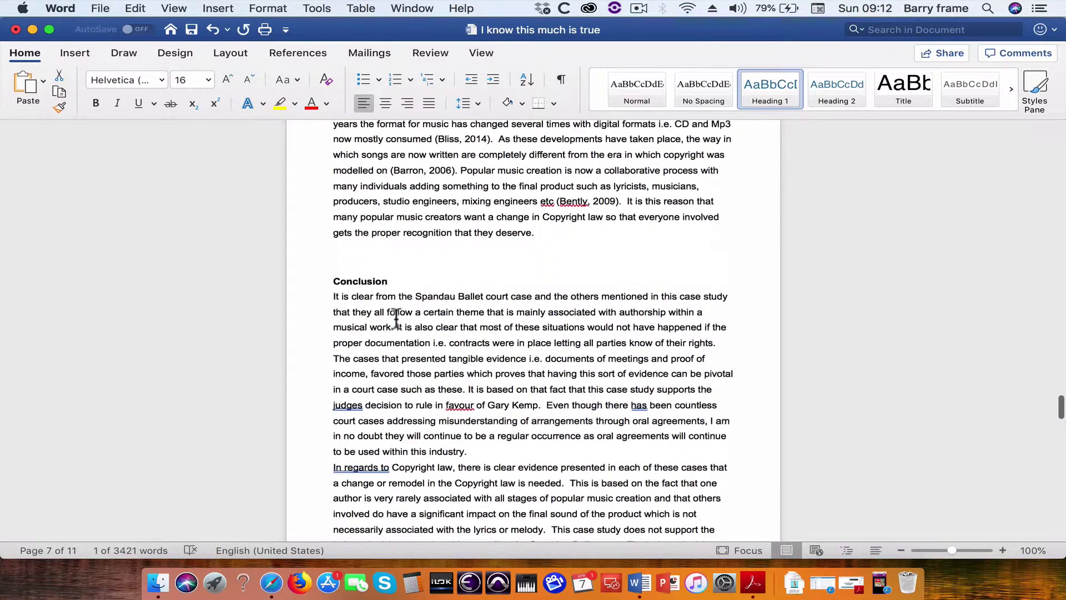
{"action": "left_click_drag", "start_coordinate": [335, 281], "coordinate": [405, 281]}
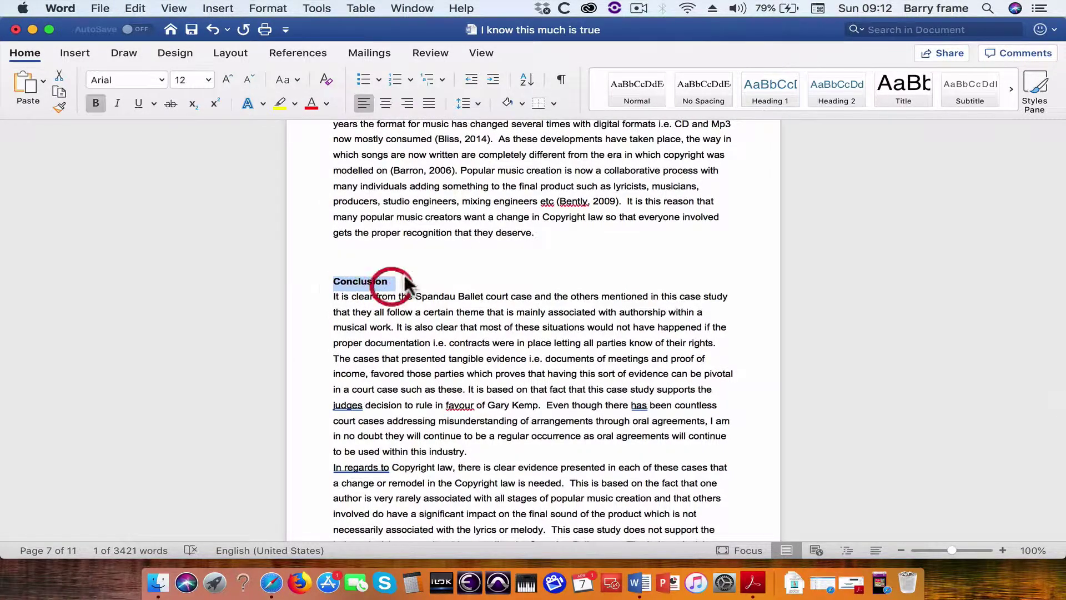
{"action": "left_click", "coordinate": [774, 90]}
{"action": "scroll", "coordinate": [452, 331], "scroll_direction": "down", "scroll_amount": 20}
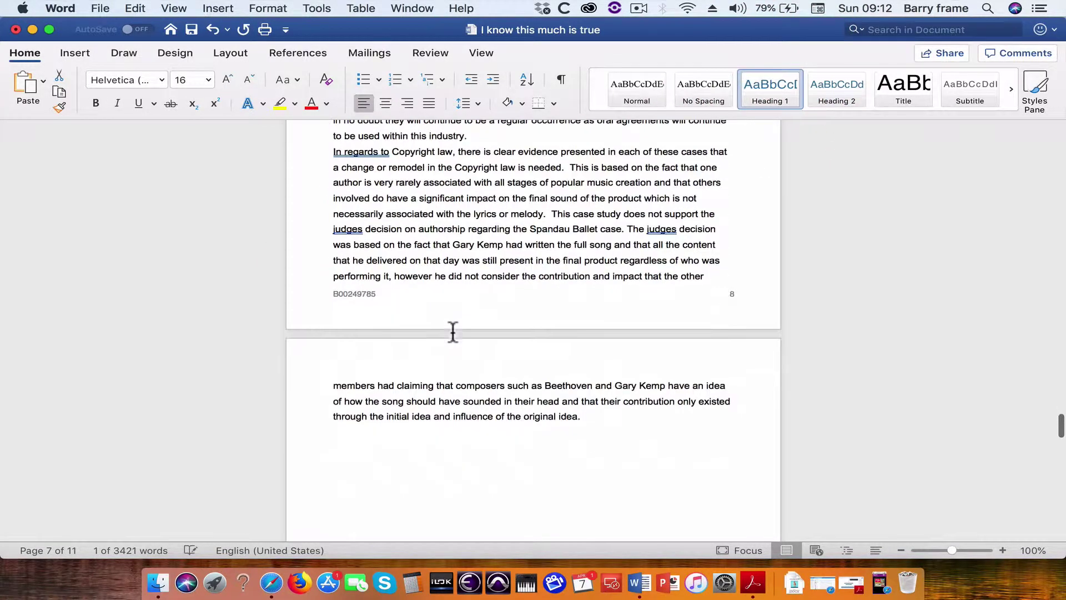
{"action": "scroll", "coordinate": [452, 340], "scroll_direction": "up", "scroll_amount": 3}
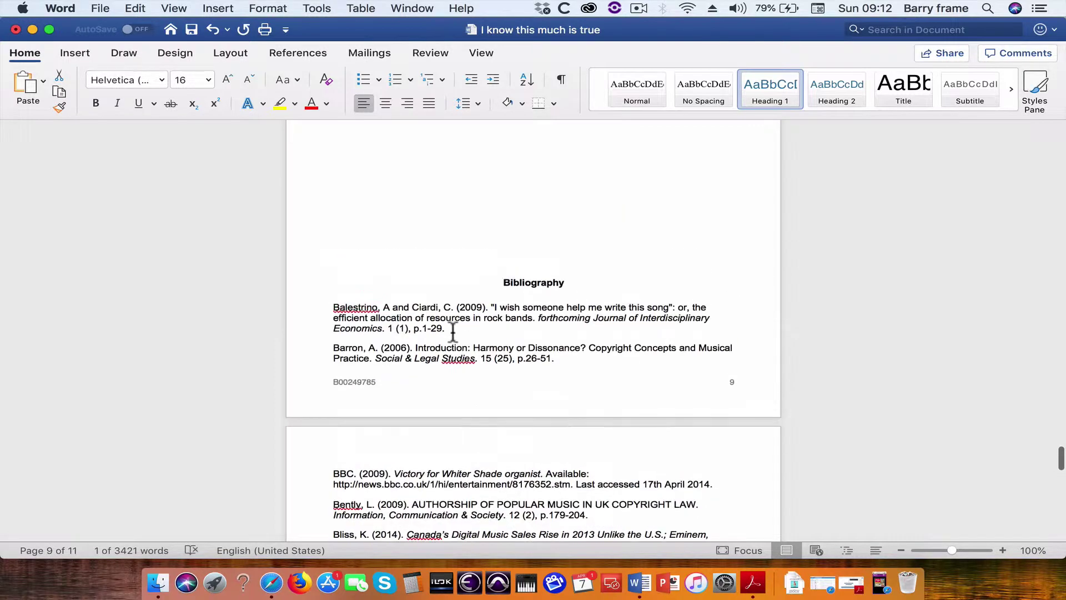
{"action": "left_click_drag", "start_coordinate": [502, 279], "coordinate": [565, 281]}
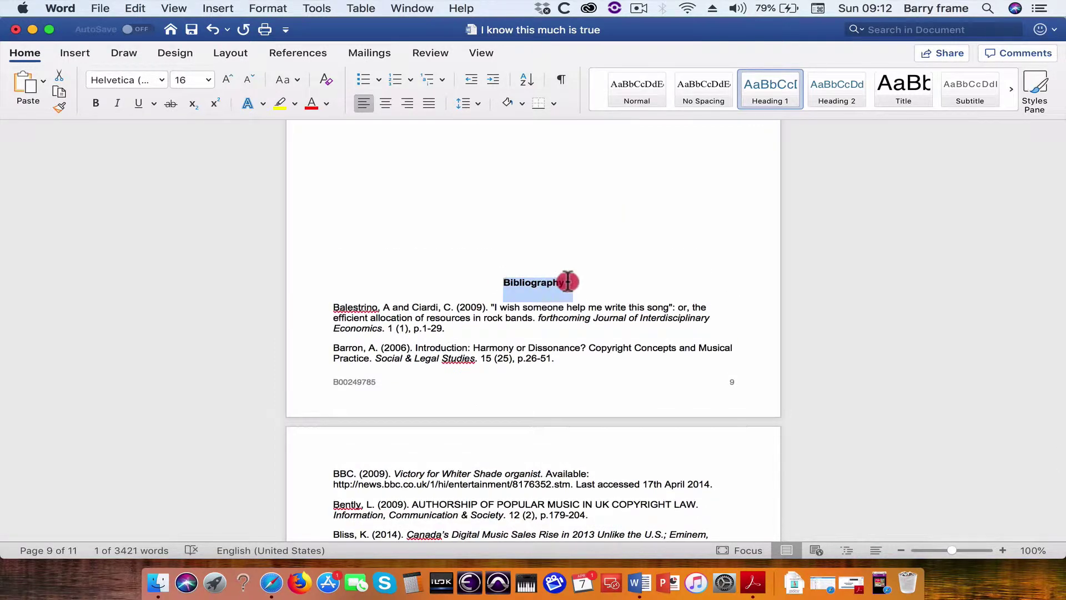
{"action": "left_click", "coordinate": [775, 98]}
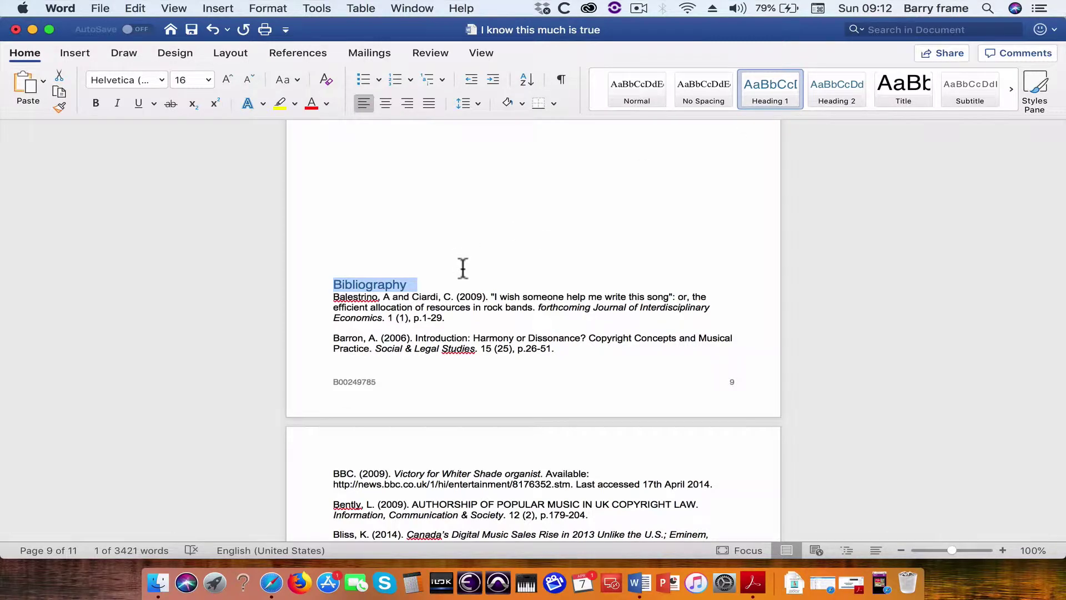
{"action": "scroll", "coordinate": [461, 267], "scroll_direction": "up", "scroll_amount": 15}
{"action": "scroll", "coordinate": [462, 269], "scroll_direction": "up", "scroll_amount": 20}
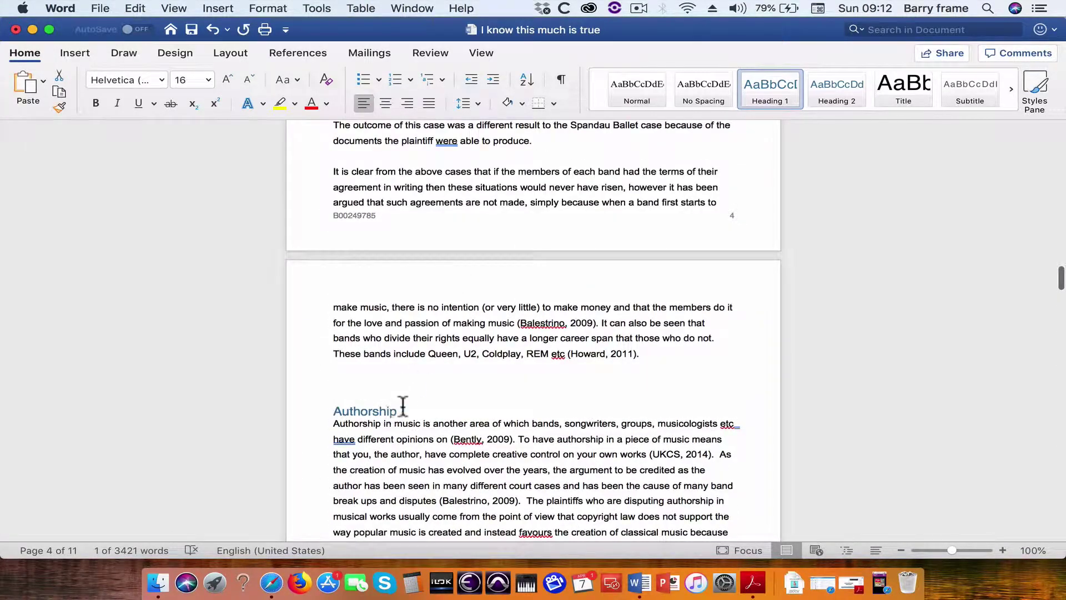
{"action": "scroll", "coordinate": [403, 406], "scroll_direction": "up", "scroll_amount": 10}
{"action": "scroll", "coordinate": [403, 406], "scroll_direction": "up", "scroll_amount": 20}
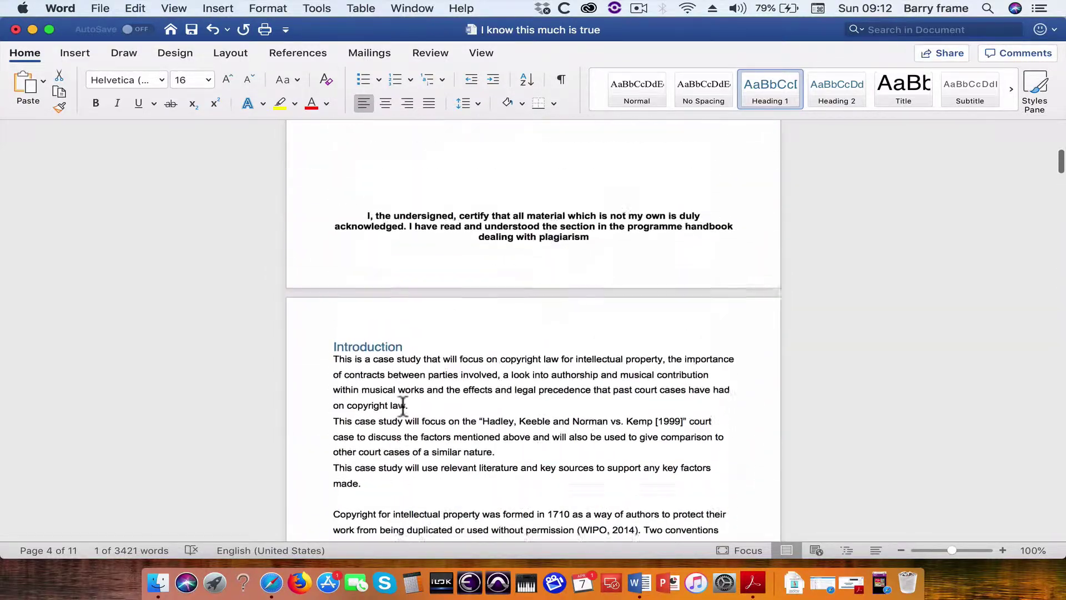
{"action": "left_click", "coordinate": [412, 228]}
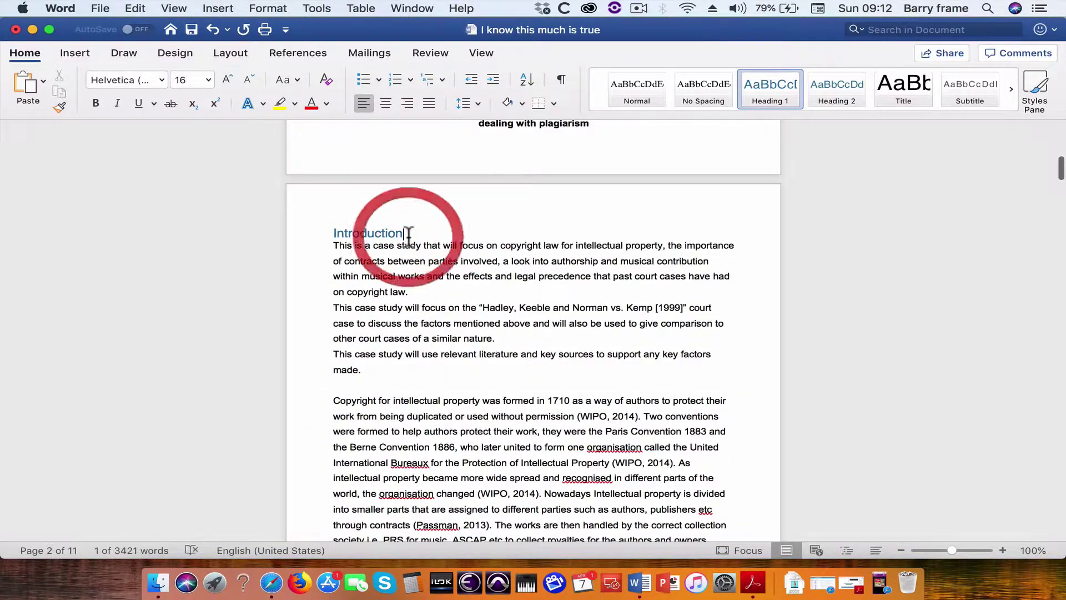
- Modify the Heading 1 style to 12 pt size with black (Text 1) font colour
{"action": "right_click", "coordinate": [767, 96]}
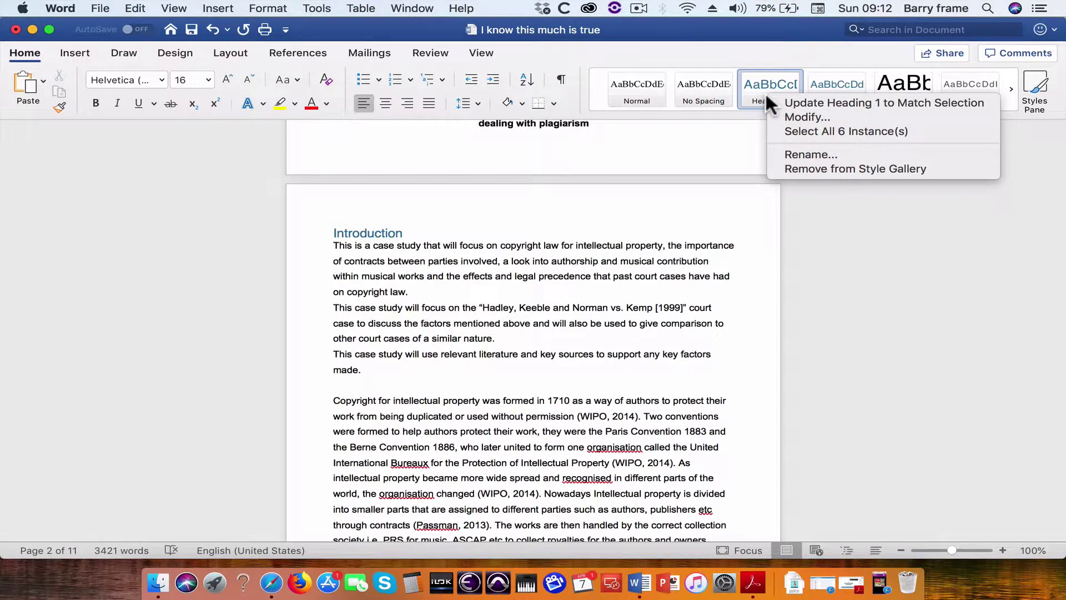
{"action": "left_click", "coordinate": [797, 114]}
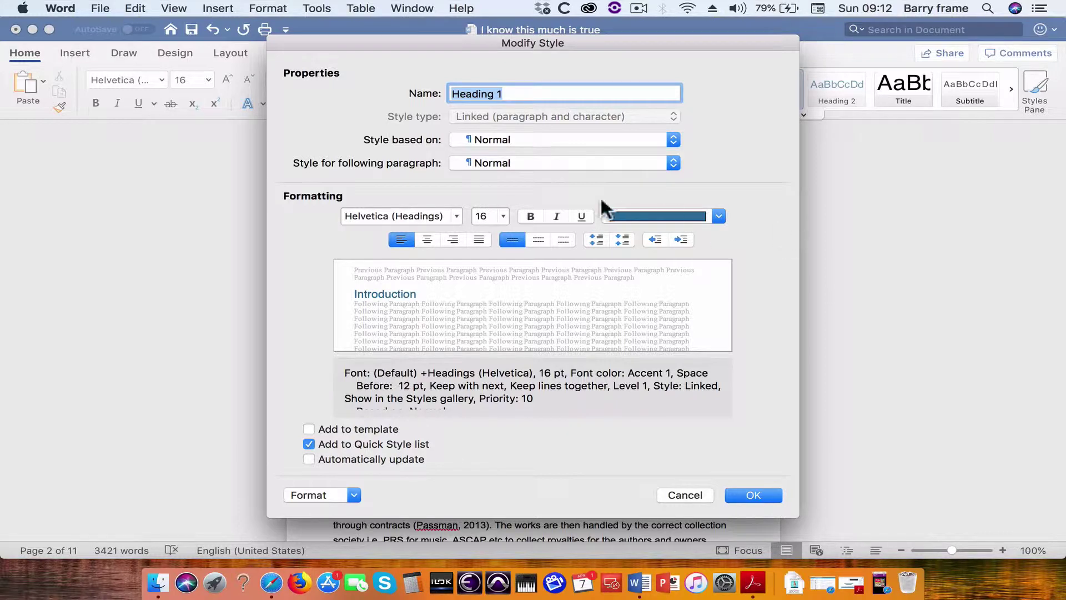
{"action": "left_click", "coordinate": [504, 216]}
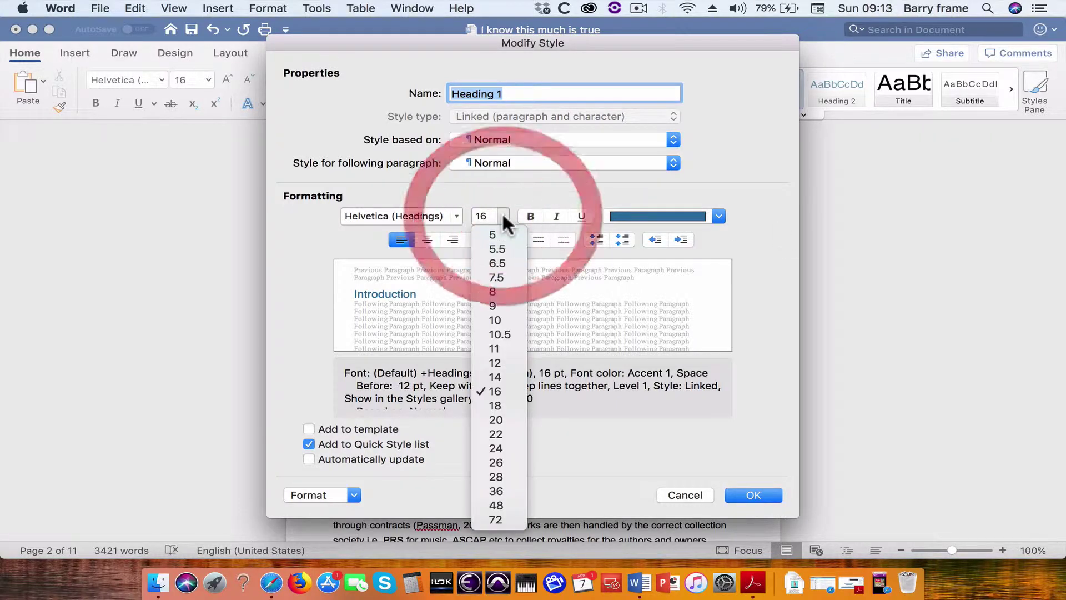
{"action": "left_click", "coordinate": [501, 359]}
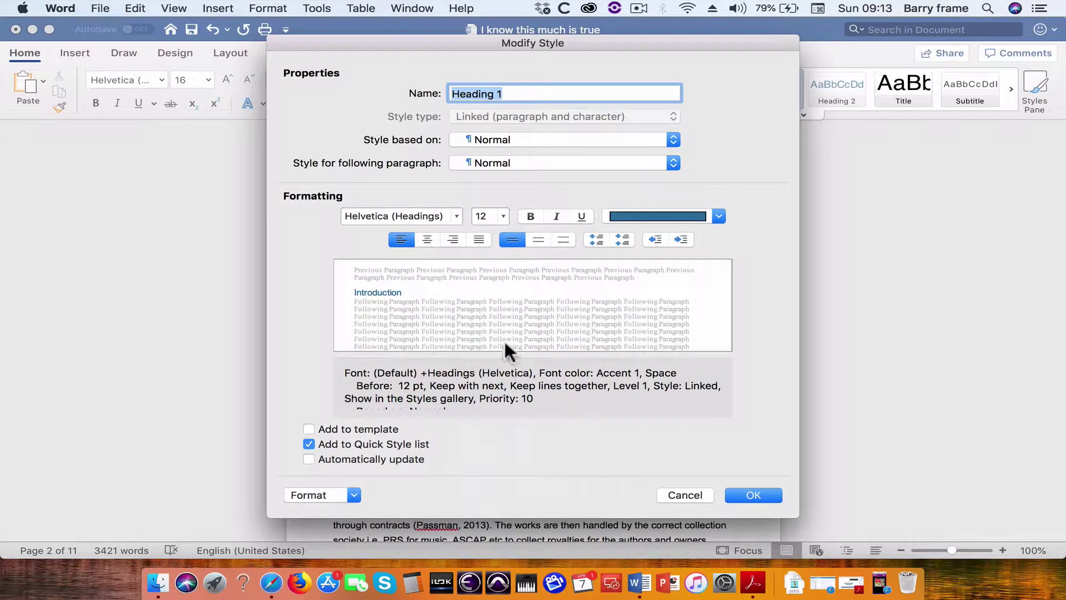
{"action": "left_click", "coordinate": [719, 217]}
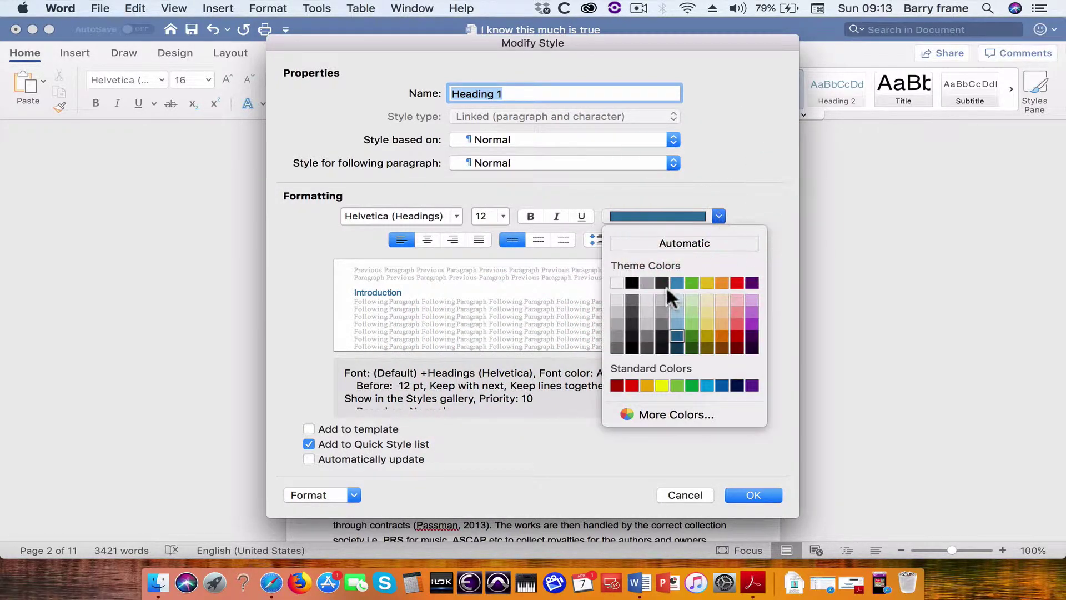
{"action": "left_click", "coordinate": [632, 279]}
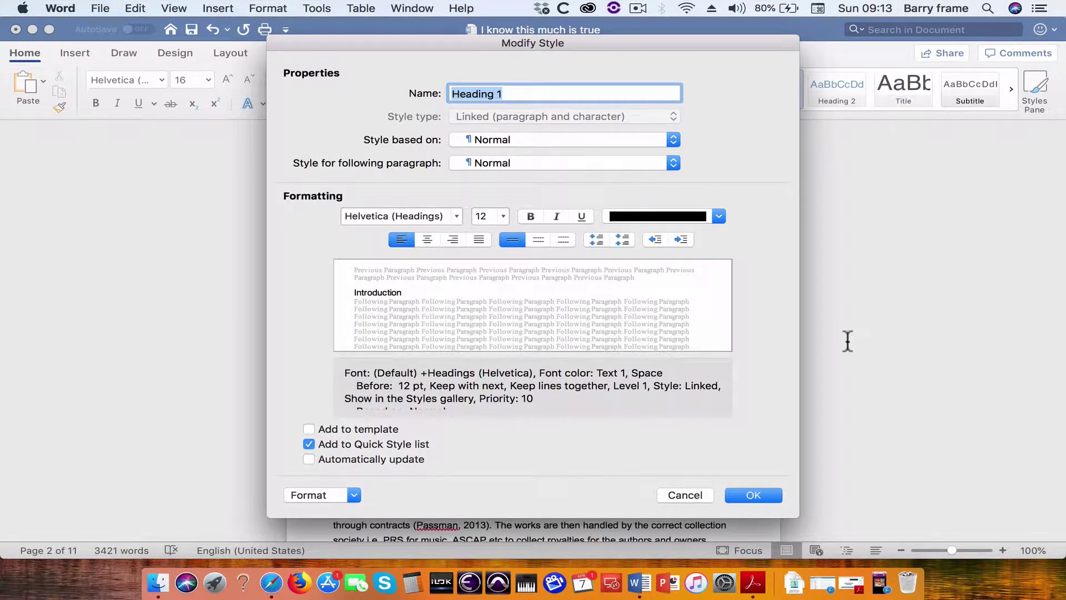
- Confirm the 12 pt black Heading 1 changes and check the restyled headings
{"action": "left_click", "coordinate": [754, 495]}
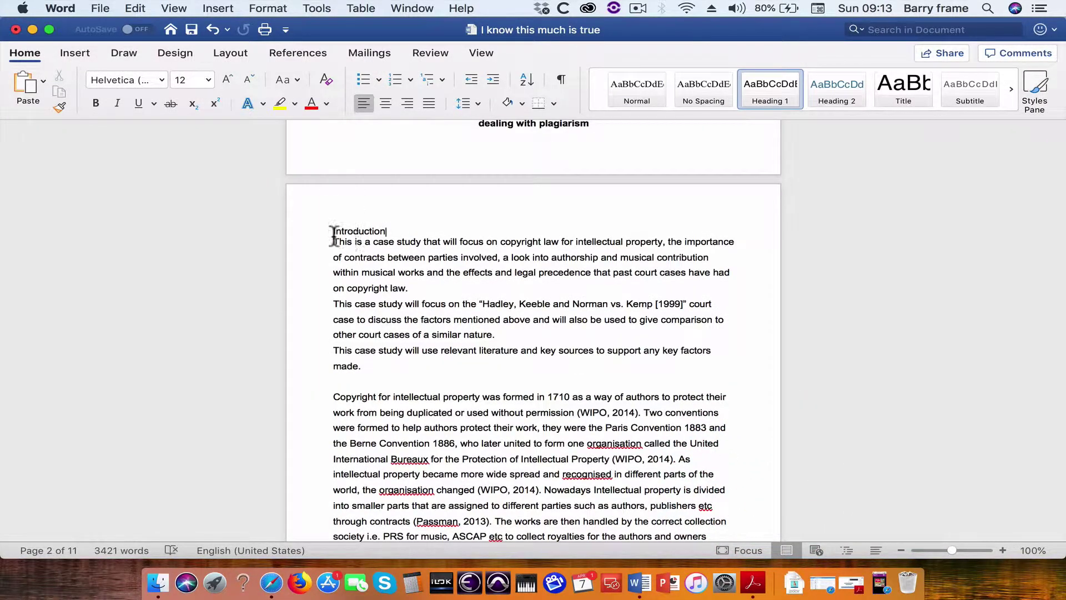
{"action": "scroll", "coordinate": [430, 244], "scroll_direction": "down", "scroll_amount": 5}
{"action": "scroll", "coordinate": [432, 244], "scroll_direction": "down", "scroll_amount": 10}
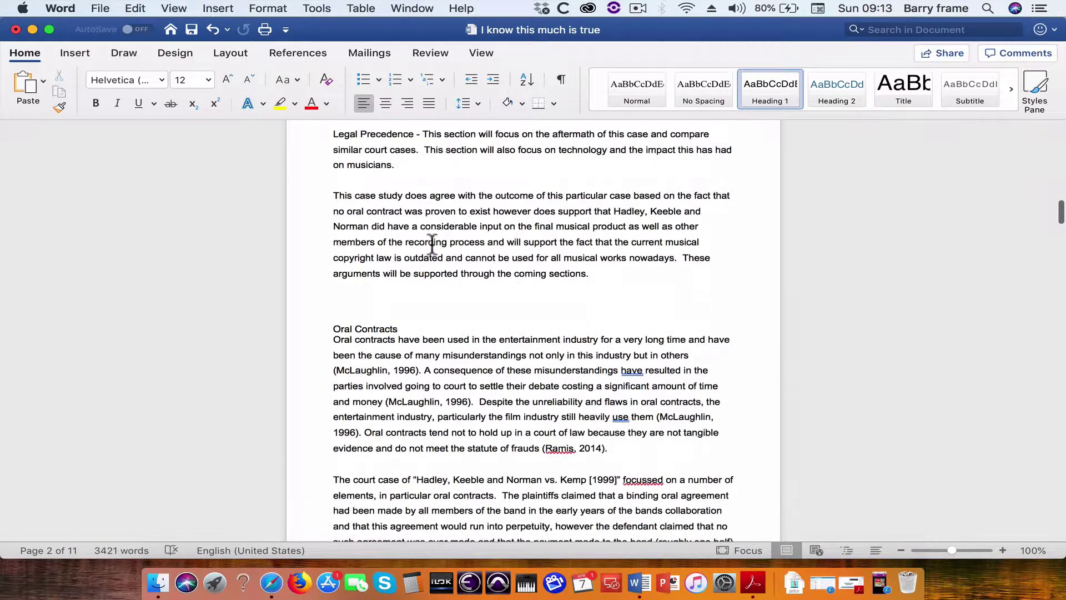
{"action": "scroll", "coordinate": [432, 244], "scroll_direction": "down", "scroll_amount": 5}
{"action": "scroll", "coordinate": [378, 216], "scroll_direction": "up", "scroll_amount": 2}
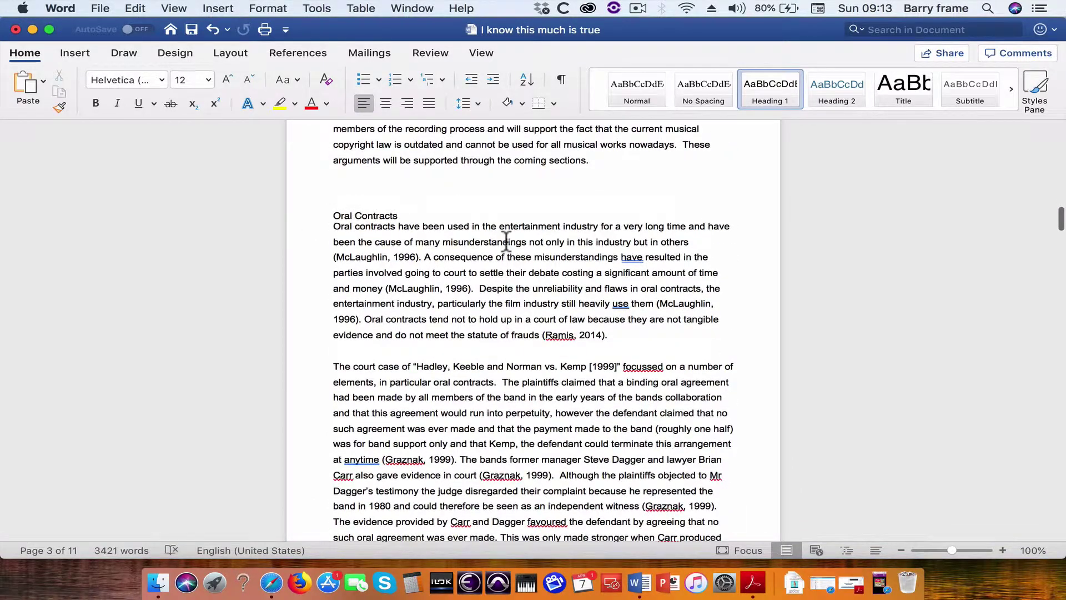
{"action": "scroll", "coordinate": [506, 240], "scroll_direction": "up", "scroll_amount": 1}
{"action": "scroll", "coordinate": [506, 241], "scroll_direction": "up", "scroll_amount": 18}
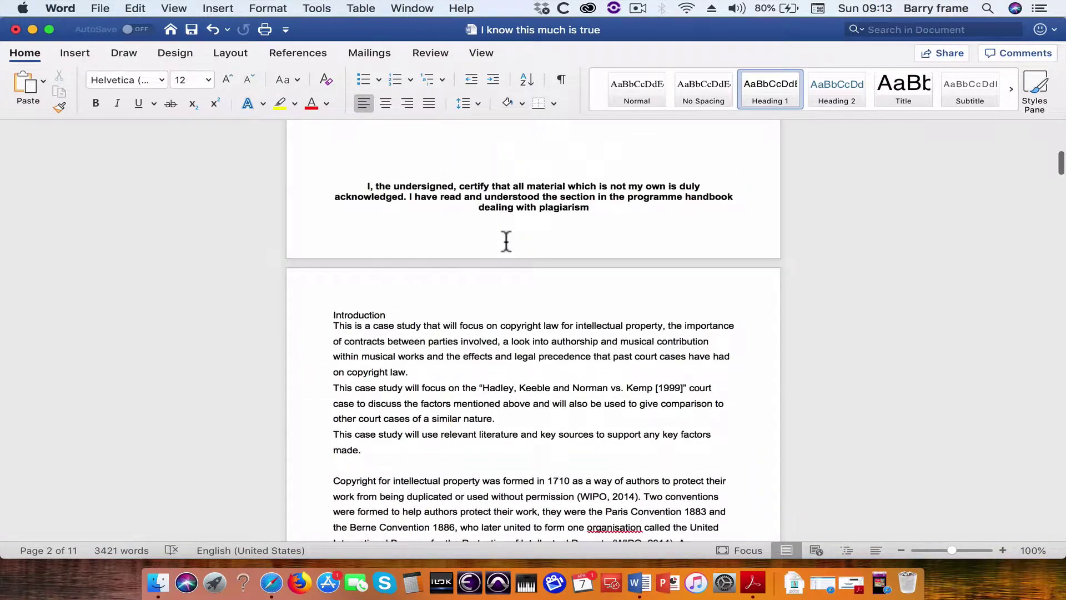
- Make the Heading 1 style bold
{"action": "right_click", "coordinate": [771, 88]}
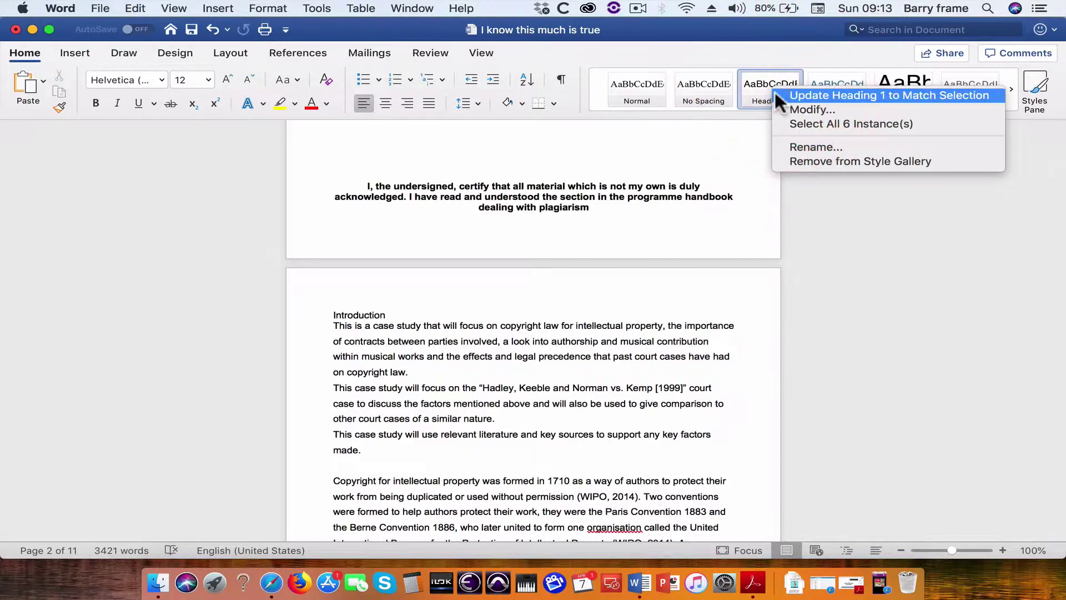
{"action": "left_click", "coordinate": [785, 109]}
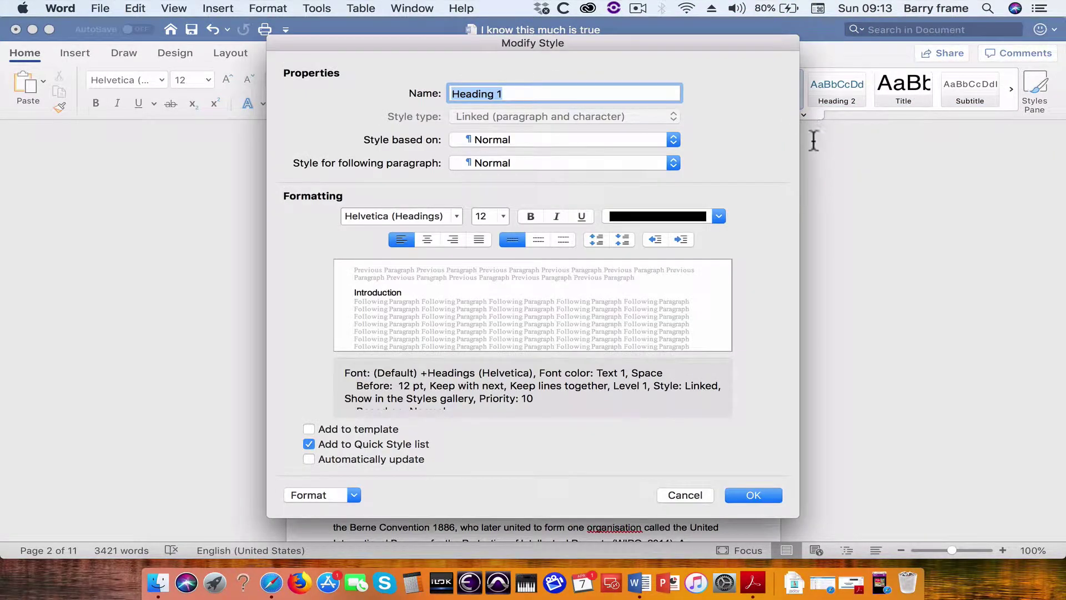
{"action": "left_click", "coordinate": [531, 216]}
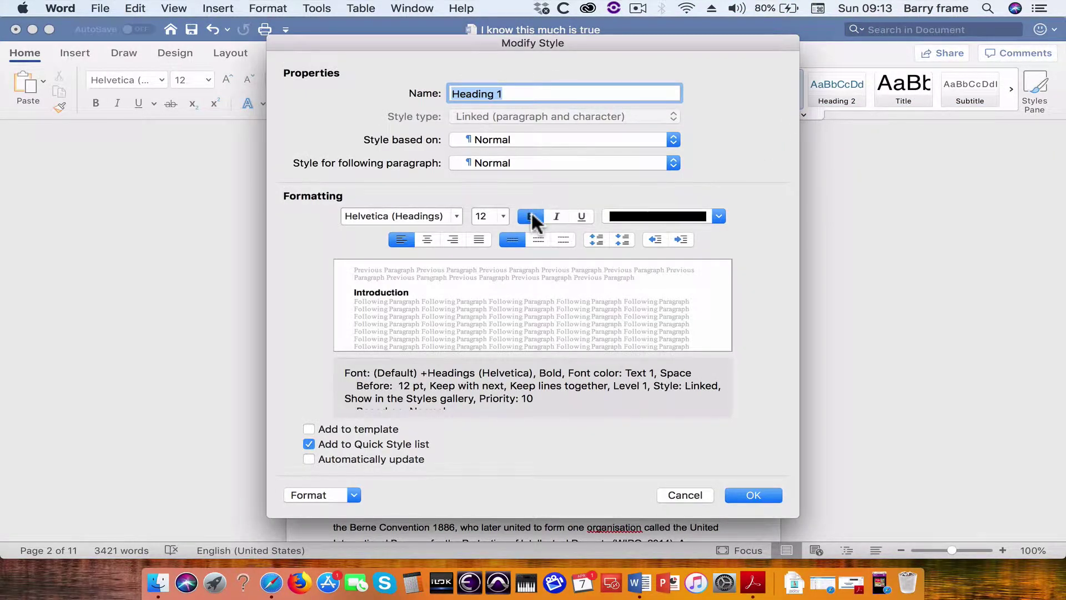
{"action": "left_click", "coordinate": [765, 496]}
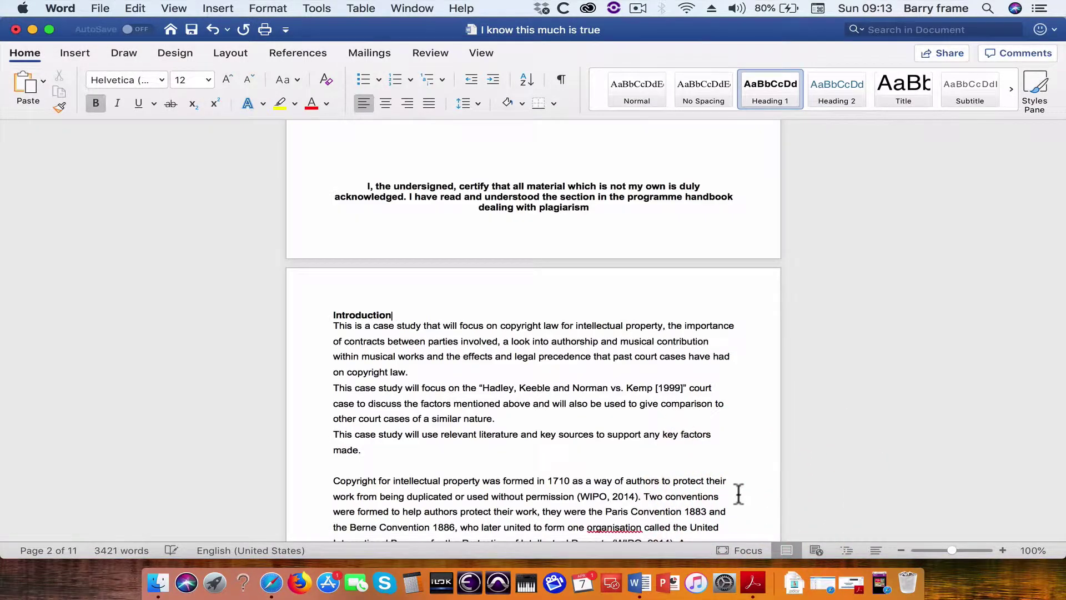
{"action": "scroll", "coordinate": [531, 481], "scroll_direction": "down", "scroll_amount": 10}
{"action": "scroll", "coordinate": [530, 481], "scroll_direction": "down", "scroll_amount": 20}
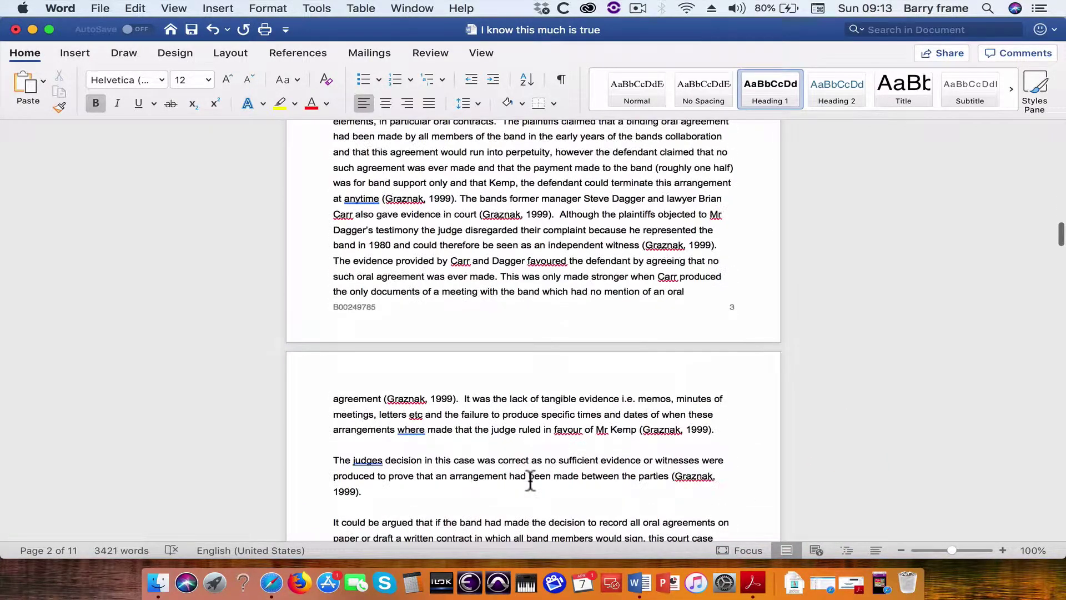
{"action": "scroll", "coordinate": [530, 481], "scroll_direction": "down", "scroll_amount": 20}
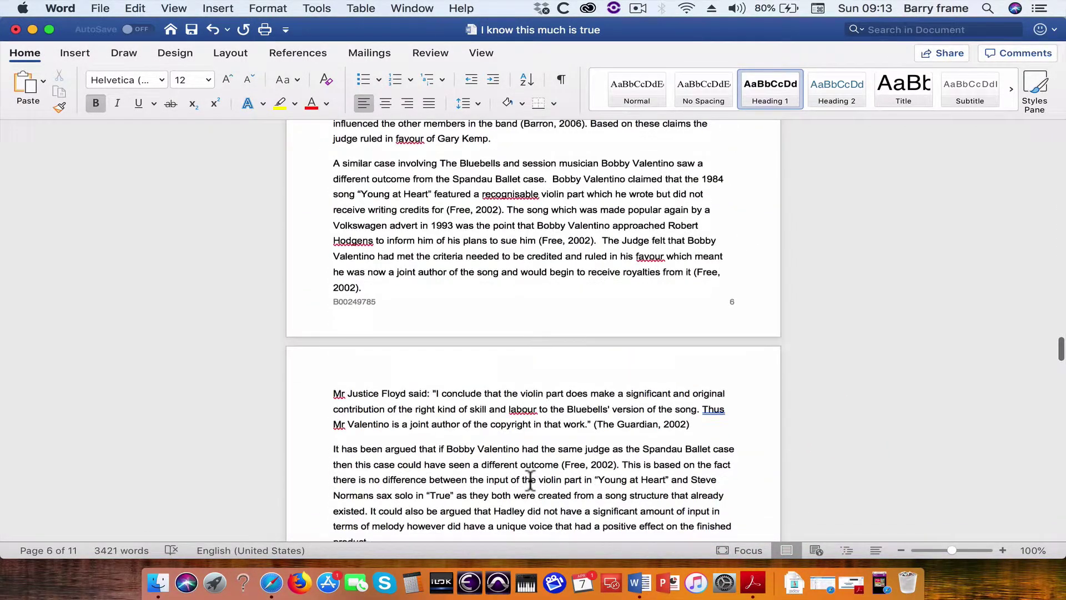
{"action": "scroll", "coordinate": [531, 481], "scroll_direction": "up", "scroll_amount": 20}
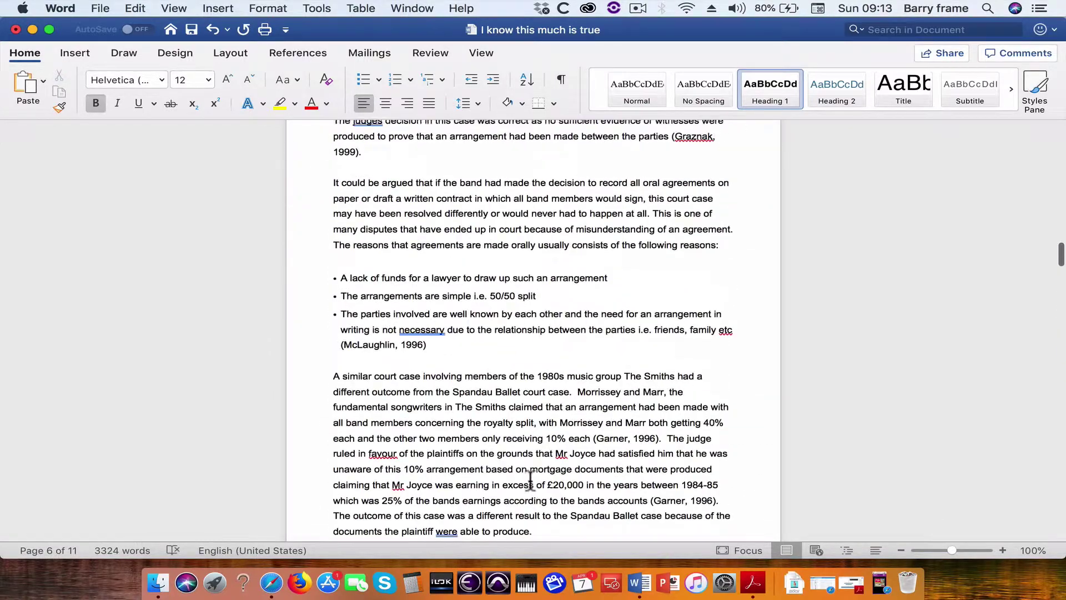
{"action": "scroll", "coordinate": [592, 397], "scroll_direction": "down", "scroll_amount": 1}
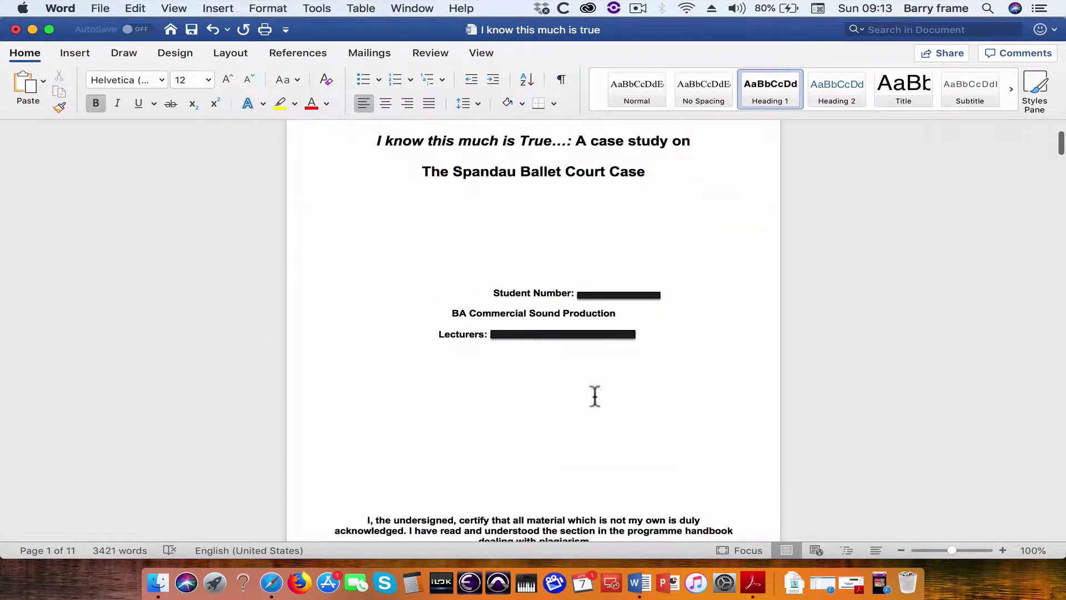
{"action": "scroll", "coordinate": [603, 287], "scroll_direction": "down", "scroll_amount": 4}
{"action": "scroll", "coordinate": [603, 287], "scroll_direction": "down", "scroll_amount": 4}
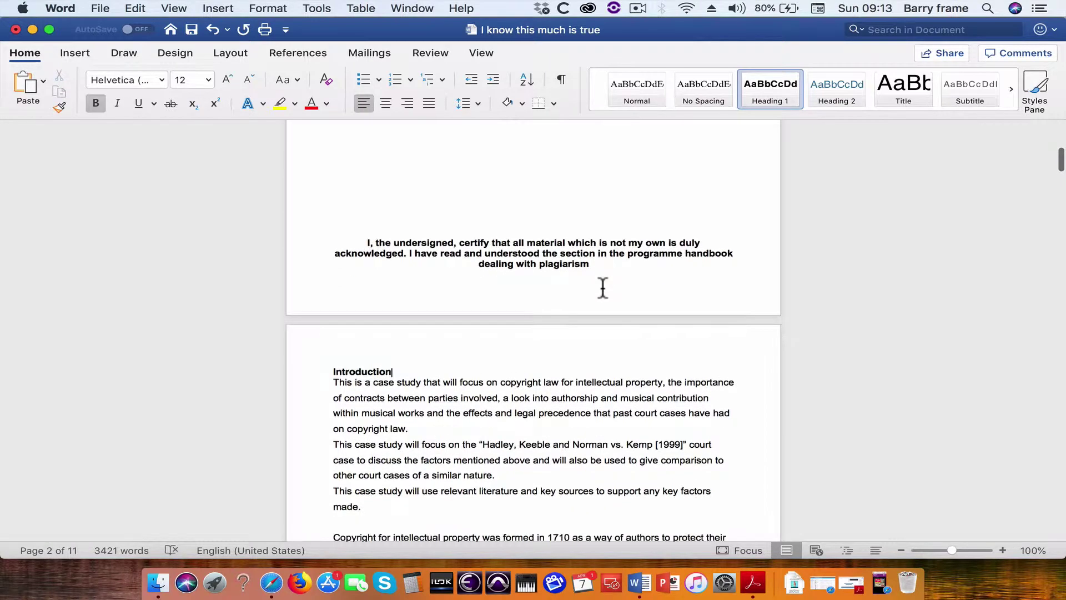
- Insert a blank page before the Introduction heading
{"action": "left_click", "coordinate": [337, 372]}
{"action": "key", "text": "Left"}
{"action": "left_click", "coordinate": [77, 53]}
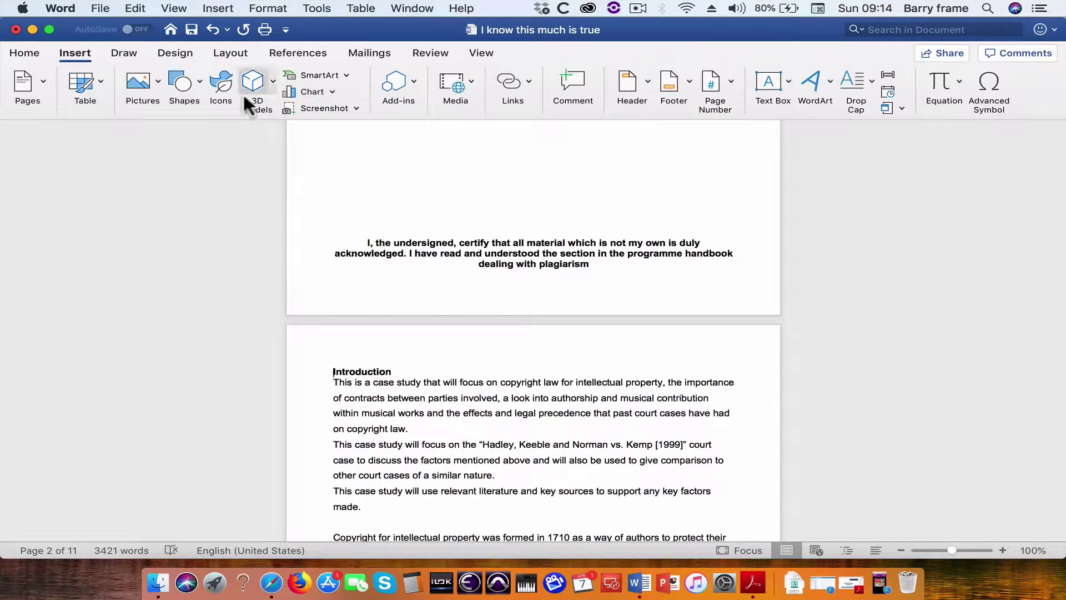
{"action": "left_click", "coordinate": [40, 85]}
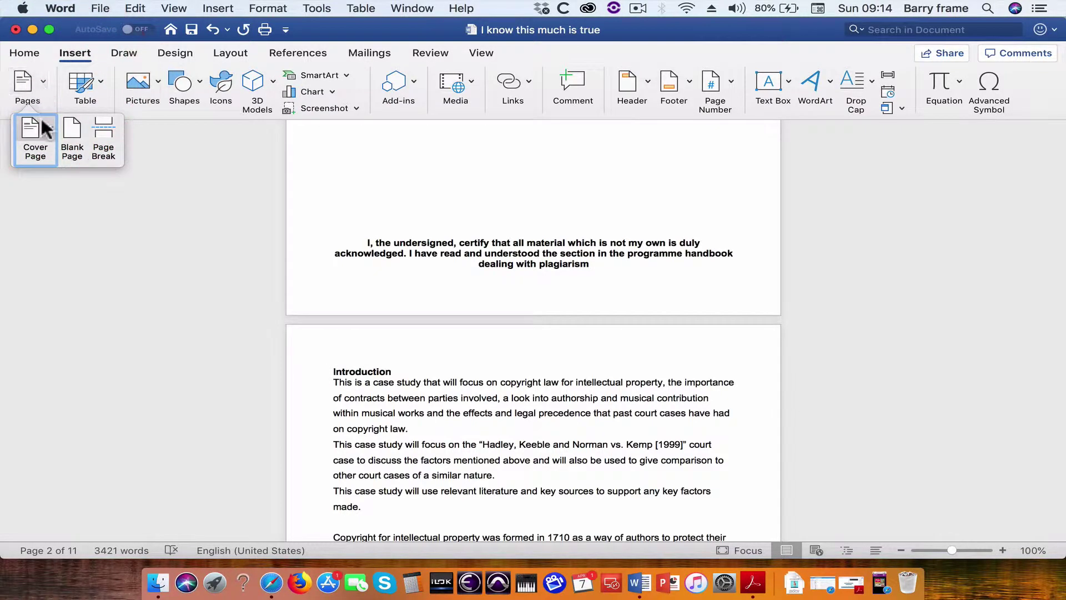
{"action": "left_click", "coordinate": [74, 128]}
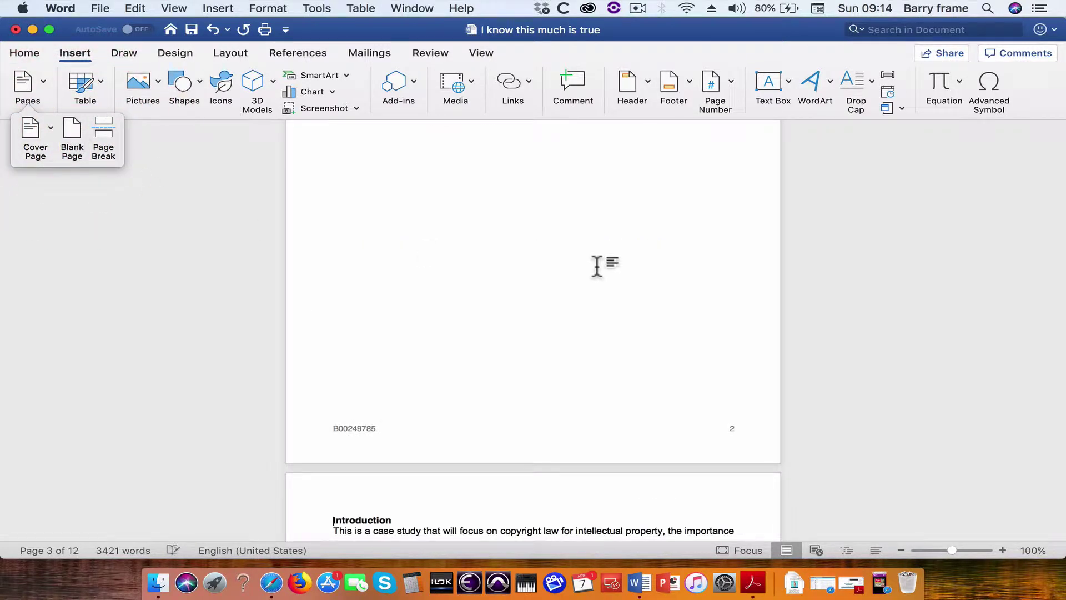
- Place the caret at the top of the new blank page
{"action": "scroll", "coordinate": [597, 266], "scroll_direction": "up", "scroll_amount": 15}
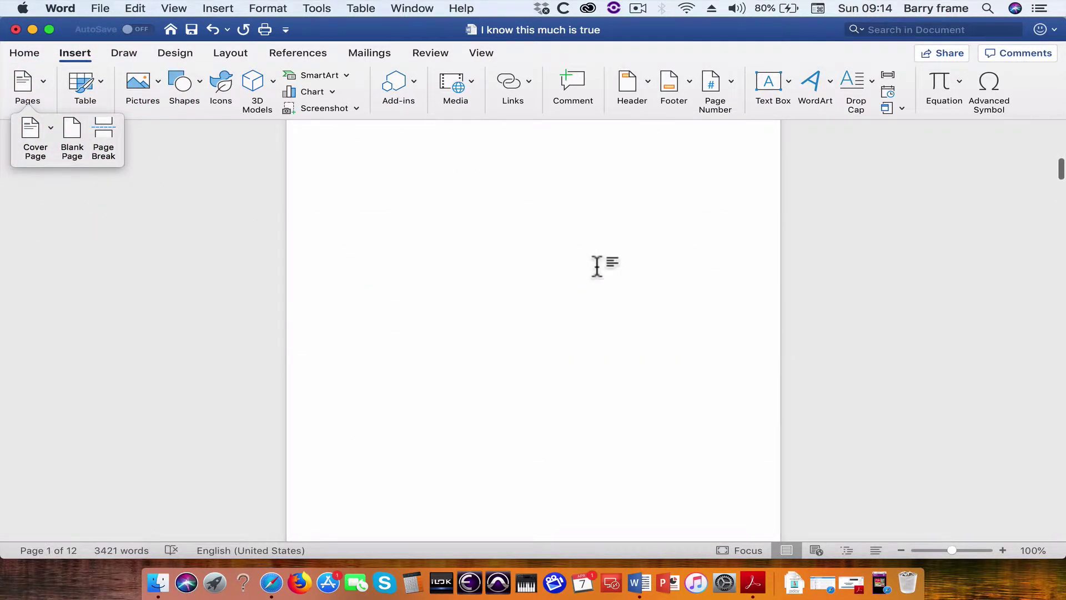
{"action": "scroll", "coordinate": [597, 266], "scroll_direction": "down", "scroll_amount": 6}
{"action": "scroll", "coordinate": [594, 266], "scroll_direction": "up", "scroll_amount": 4}
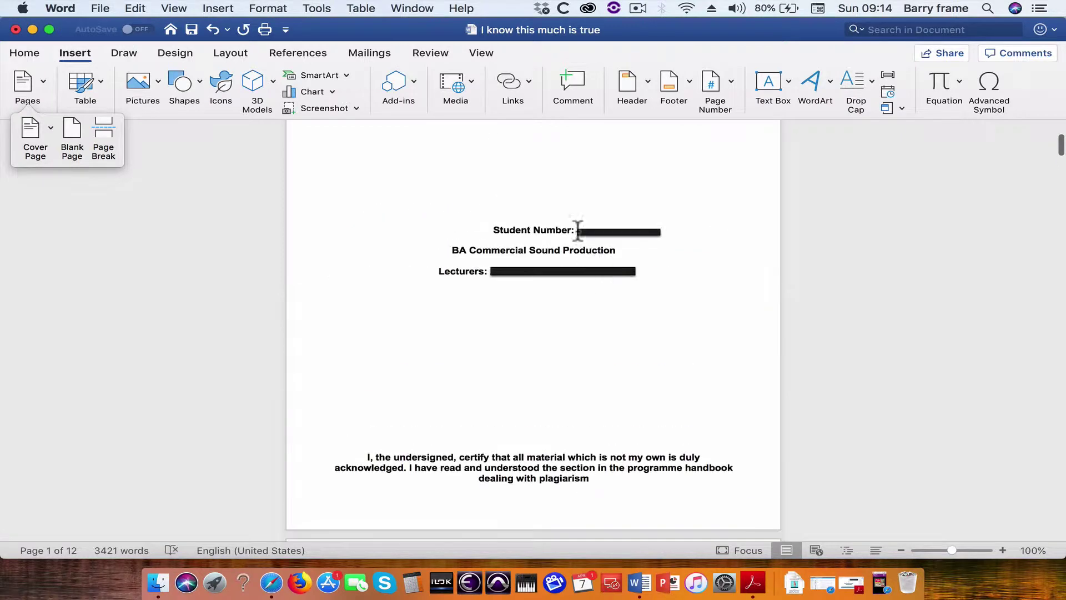
{"action": "scroll", "coordinate": [769, 205], "scroll_direction": "up", "scroll_amount": 5}
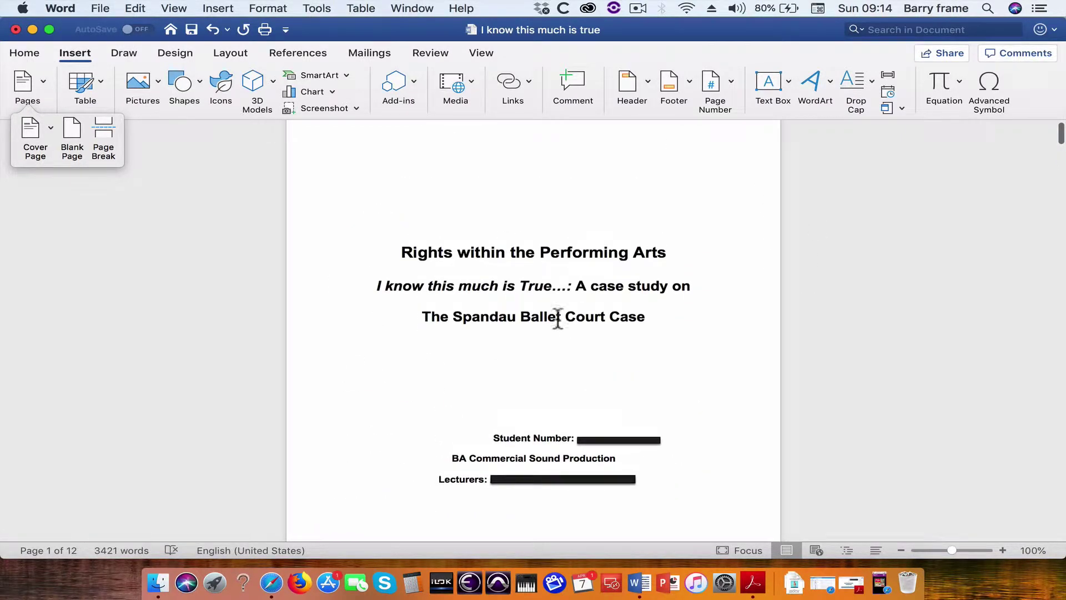
{"action": "scroll", "coordinate": [557, 317], "scroll_direction": "down", "scroll_amount": 10}
{"action": "scroll", "coordinate": [557, 316], "scroll_direction": "down", "scroll_amount": 8}
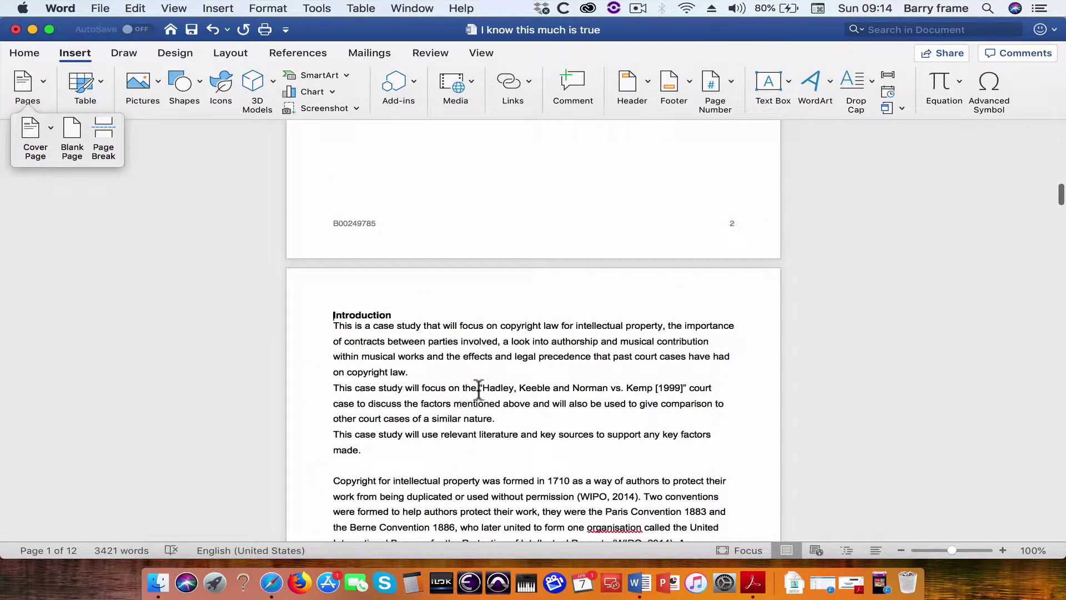
{"action": "scroll", "coordinate": [478, 389], "scroll_direction": "up", "scroll_amount": 12}
{"action": "scroll", "coordinate": [478, 388], "scroll_direction": "up", "scroll_amount": 1}
{"action": "left_click", "coordinate": [497, 421]}
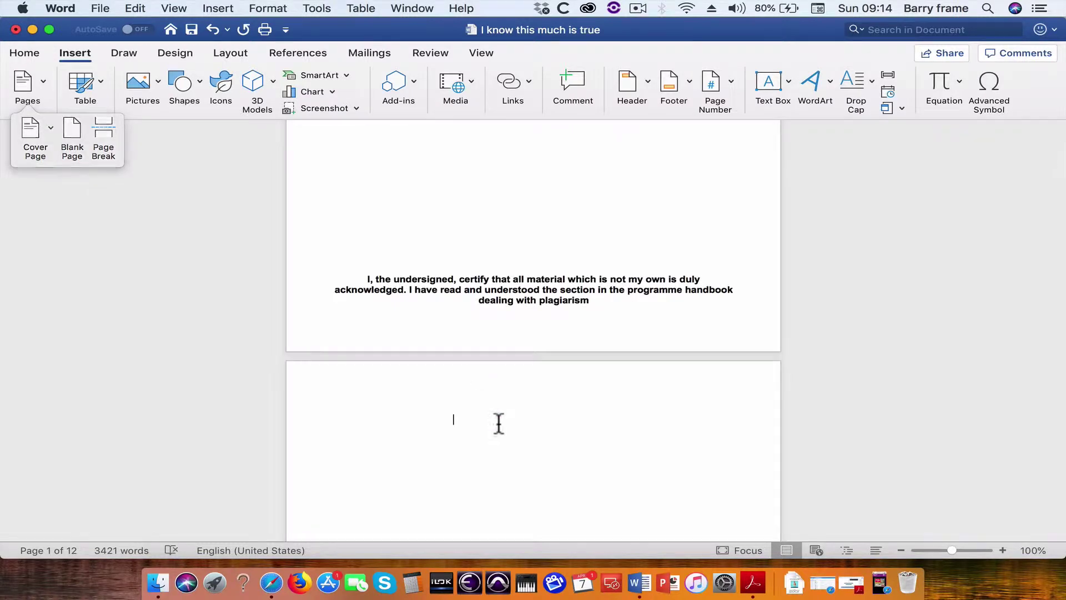
{"action": "scroll", "coordinate": [498, 413], "scroll_direction": "down", "scroll_amount": 6}
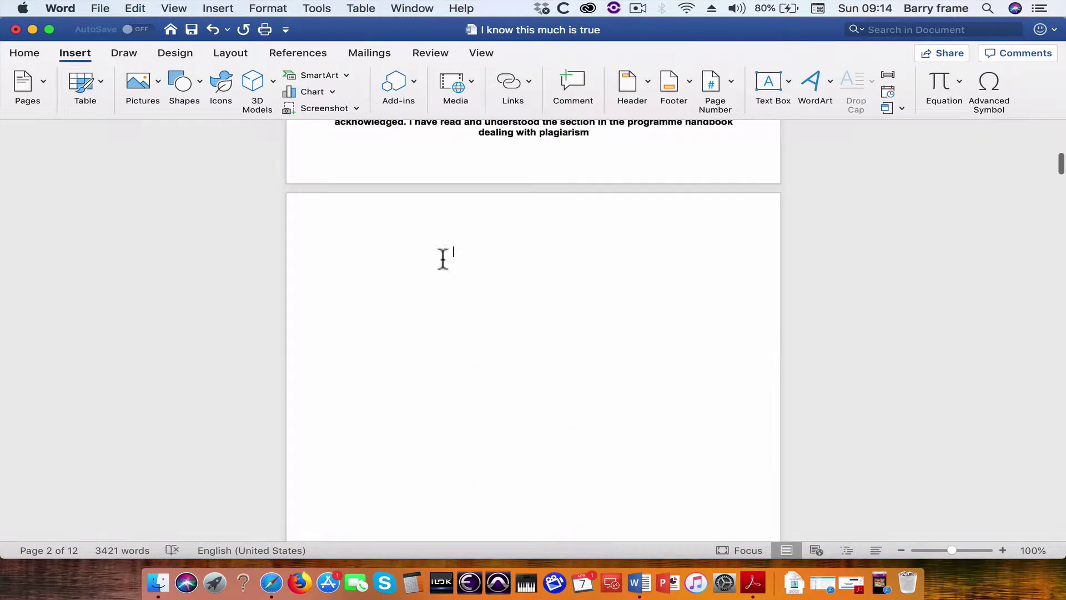
{"action": "left_click", "coordinate": [419, 269]}
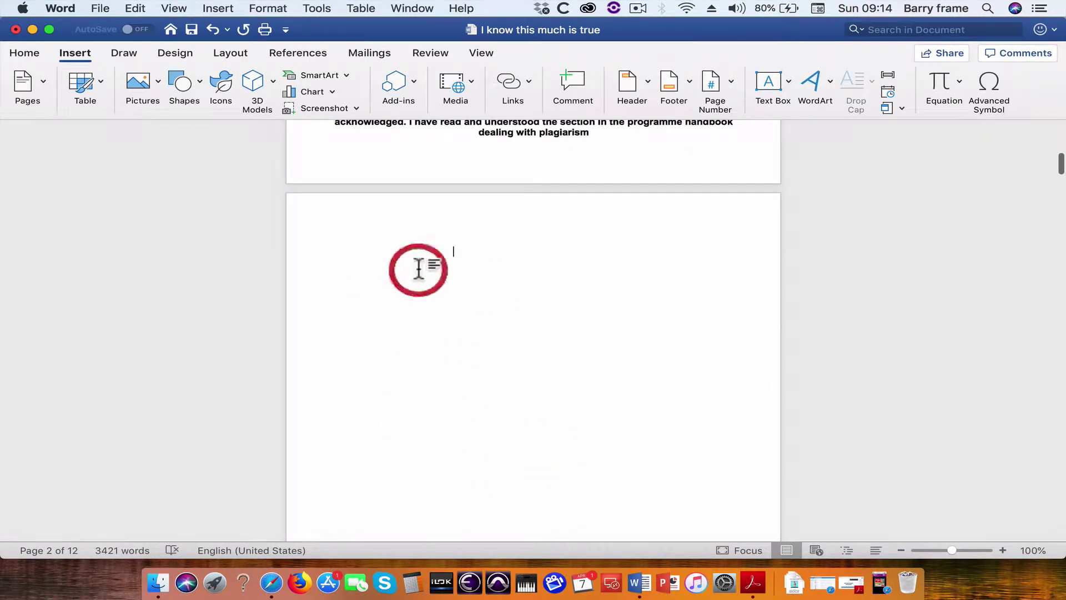
- Insert a Classic automatic table of contents on the blank page
{"action": "left_click", "coordinate": [452, 236]}
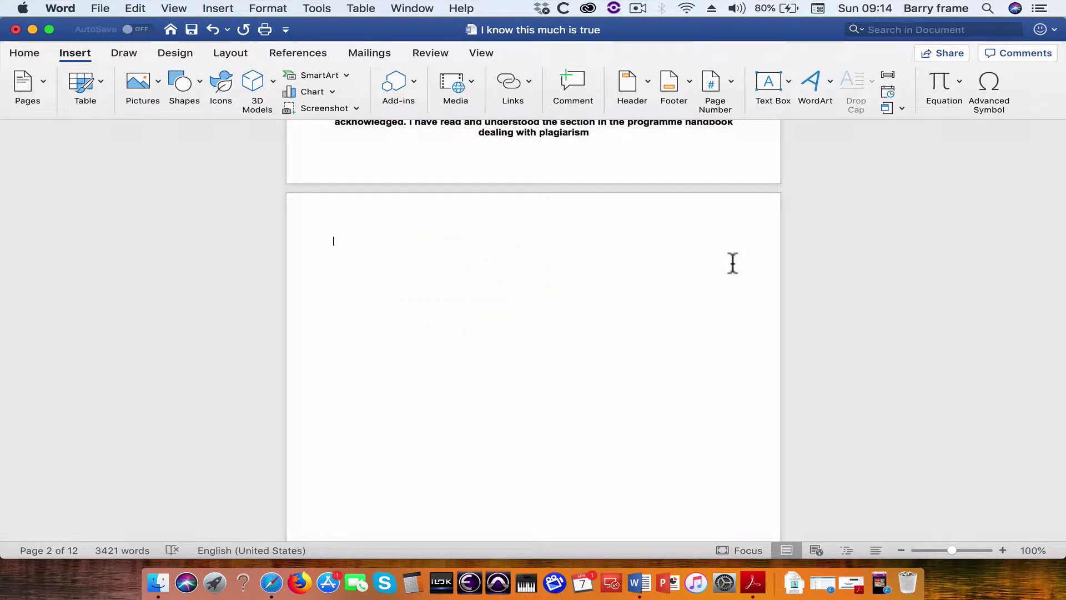
{"action": "left_click", "coordinate": [303, 52]}
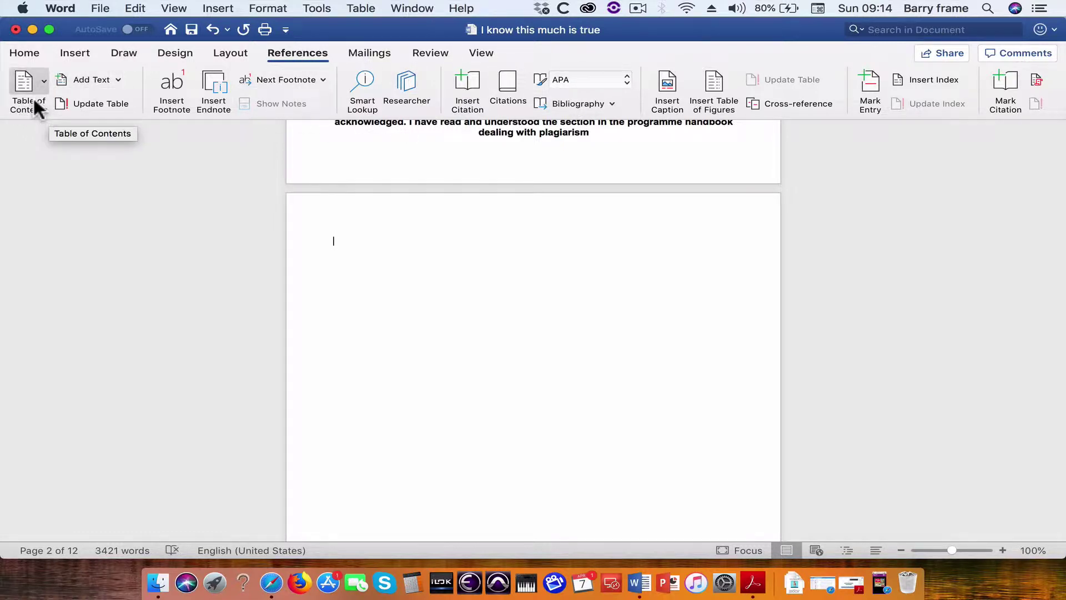
{"action": "left_click", "coordinate": [43, 76]}
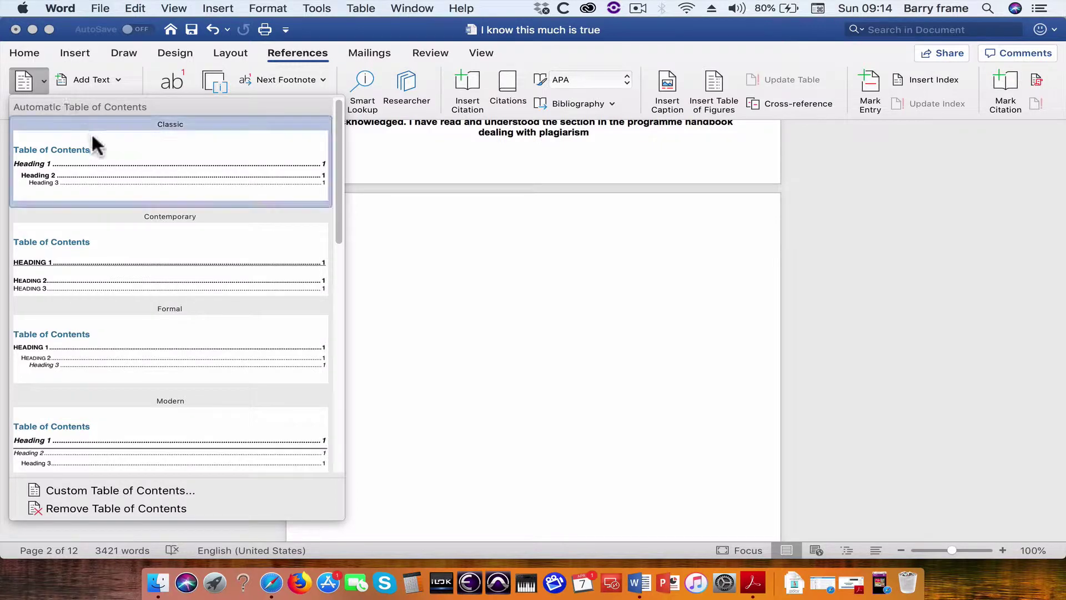
{"action": "left_click", "coordinate": [132, 160]}
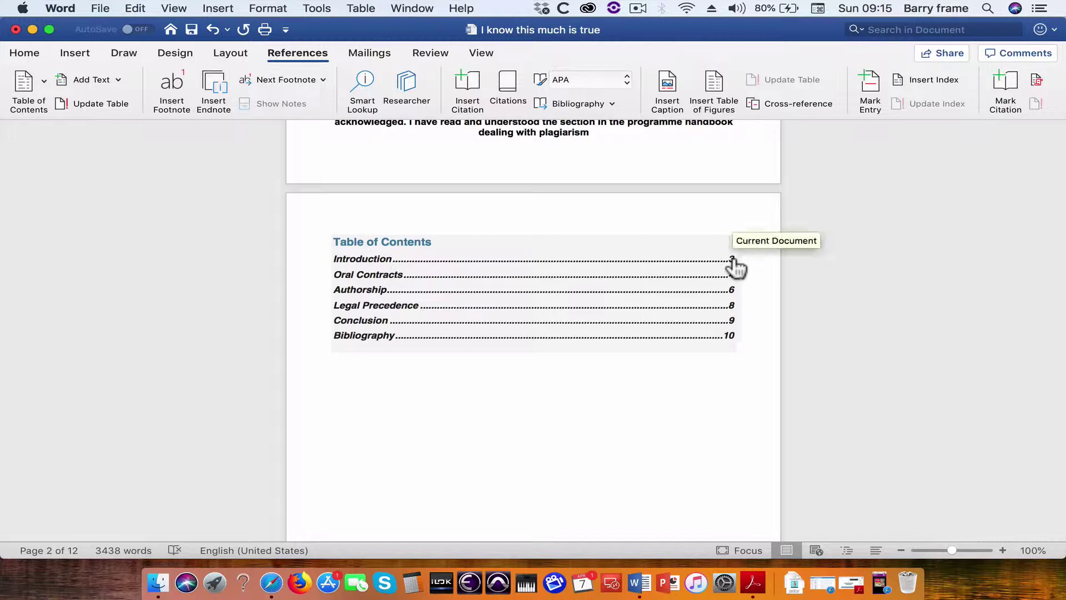
{"action": "scroll", "coordinate": [736, 269], "scroll_direction": "down", "scroll_amount": 1}
{"action": "scroll", "coordinate": [736, 269], "scroll_direction": "down", "scroll_amount": 5}
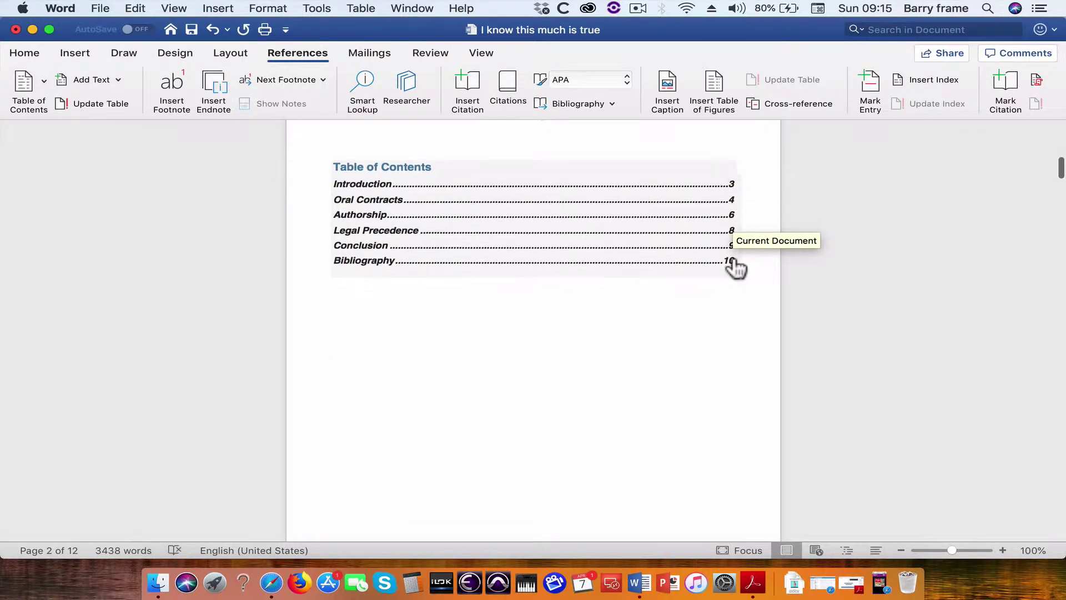
{"action": "scroll", "coordinate": [731, 264], "scroll_direction": "up", "scroll_amount": 4}
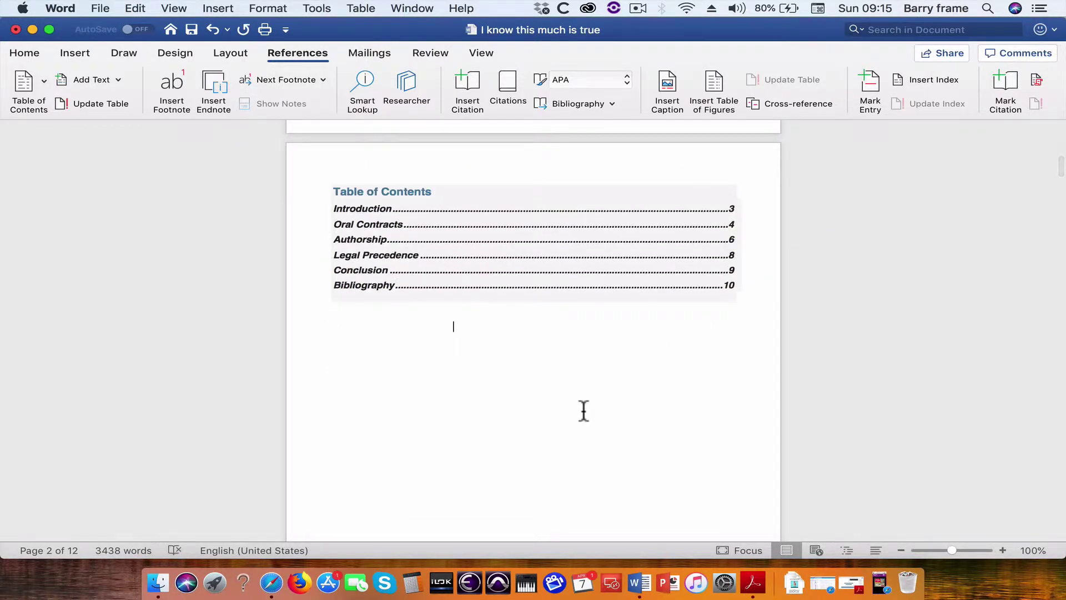
{"action": "scroll", "coordinate": [584, 411], "scroll_direction": "down", "scroll_amount": 10}
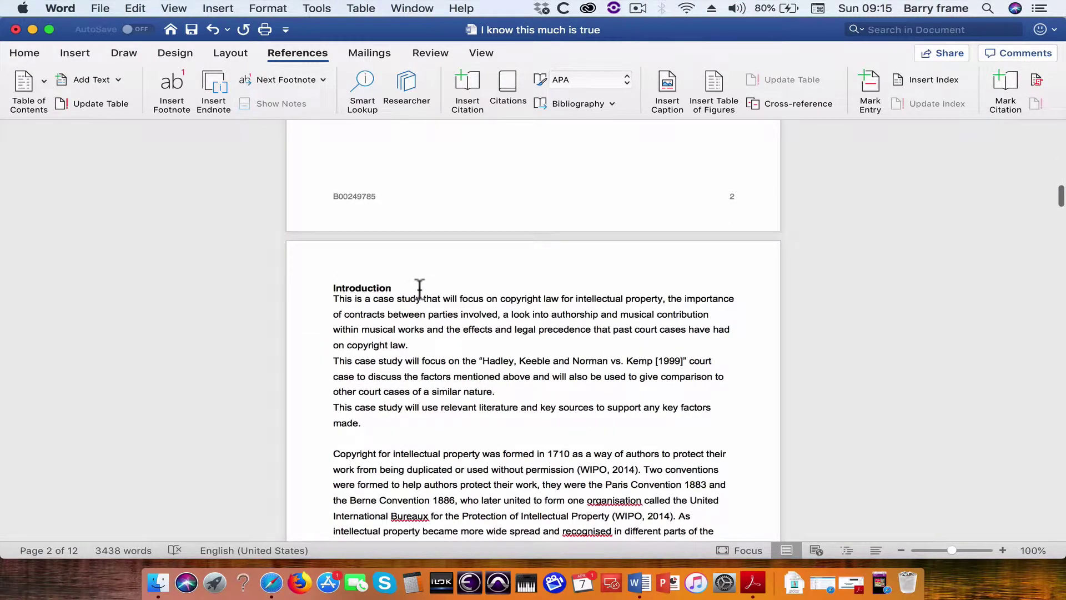
{"action": "left_click", "coordinate": [419, 288]}
{"action": "scroll", "coordinate": [420, 288], "scroll_direction": "up", "scroll_amount": 11}
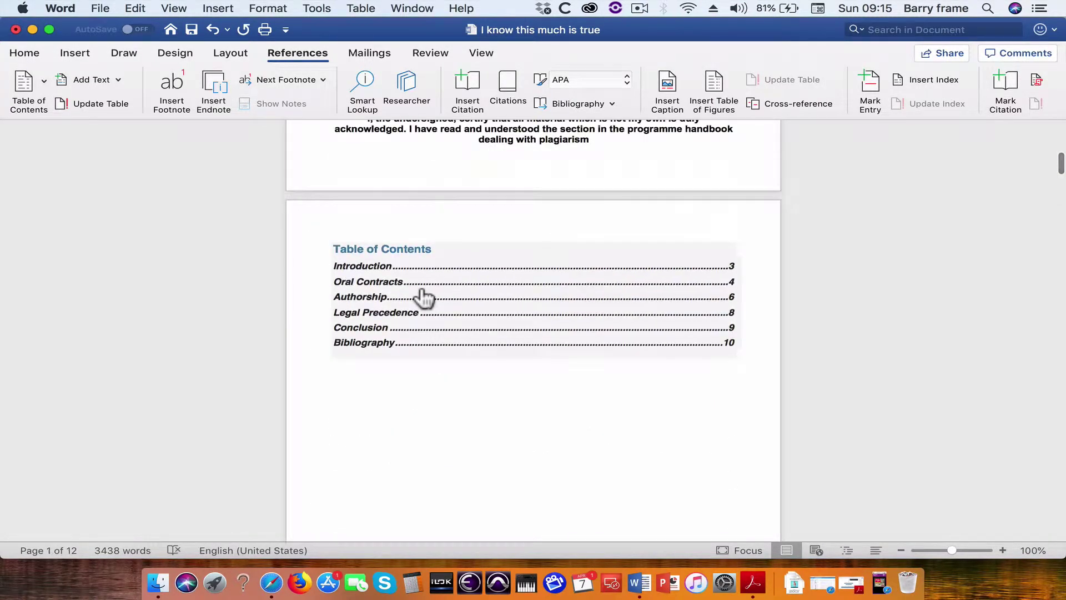
{"action": "left_click", "coordinate": [421, 290]}
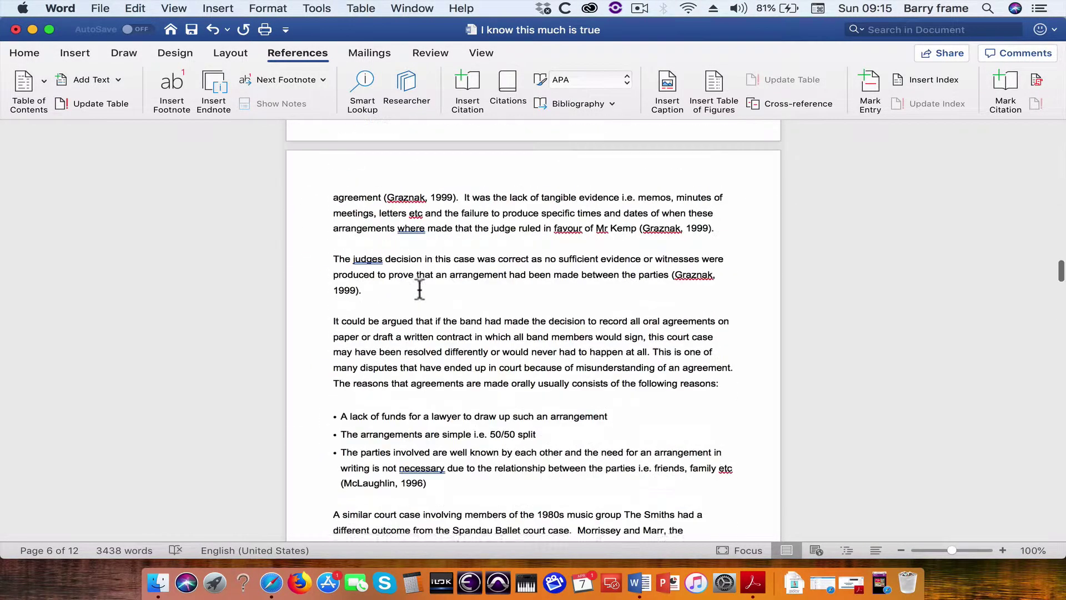
{"action": "scroll", "coordinate": [419, 289], "scroll_direction": "up", "scroll_amount": 20}
{"action": "scroll", "coordinate": [420, 292], "scroll_direction": "down", "scroll_amount": 12}
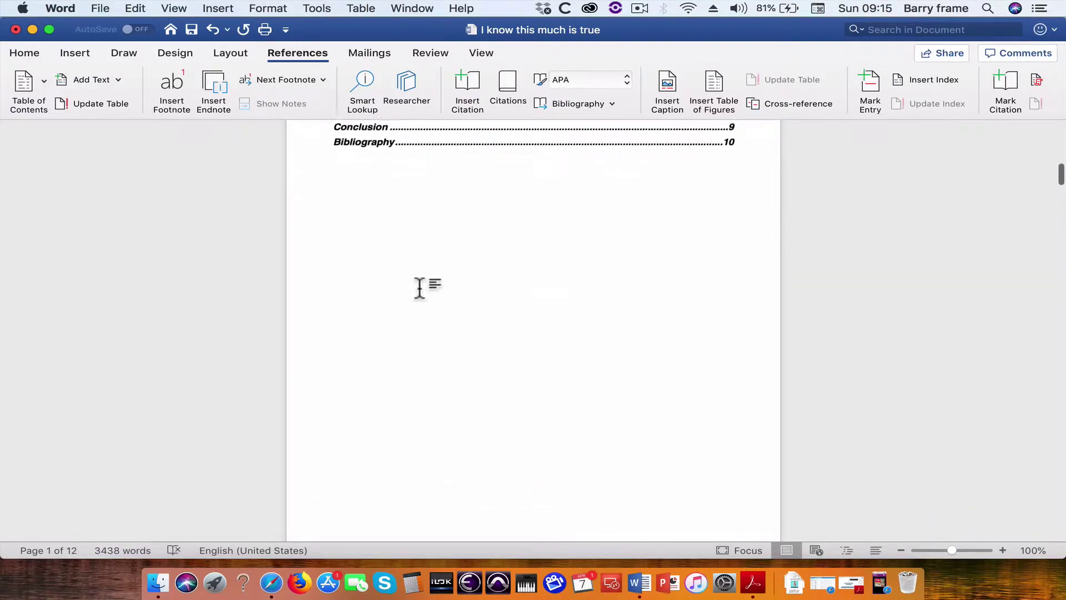
{"action": "scroll", "coordinate": [419, 289], "scroll_direction": "up", "scroll_amount": 4}
{"action": "scroll", "coordinate": [422, 294], "scroll_direction": "down", "scroll_amount": 20}
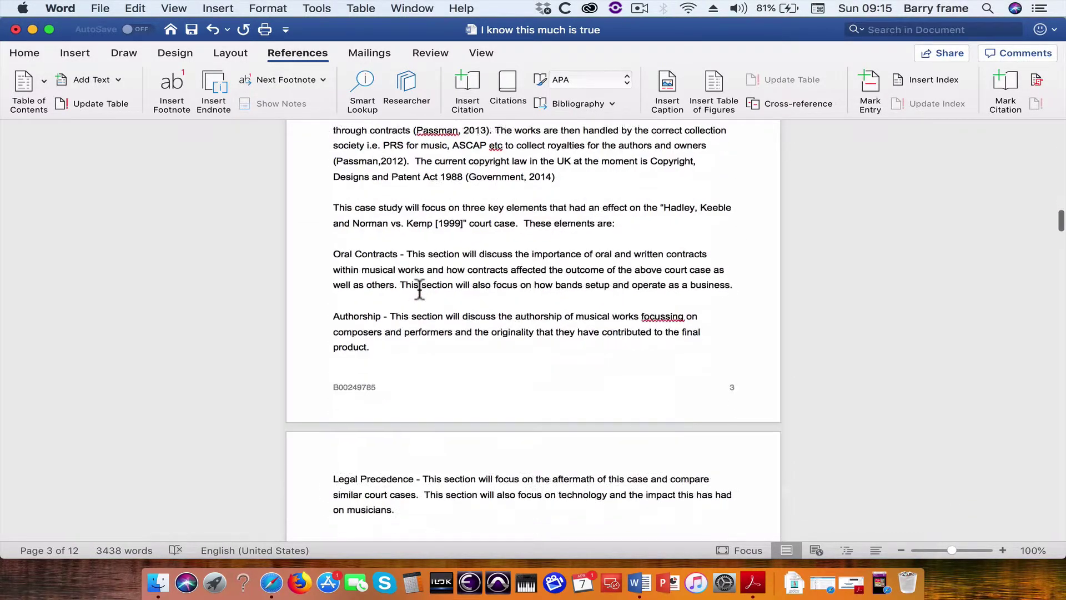
{"action": "scroll", "coordinate": [419, 289], "scroll_direction": "down", "scroll_amount": 4}
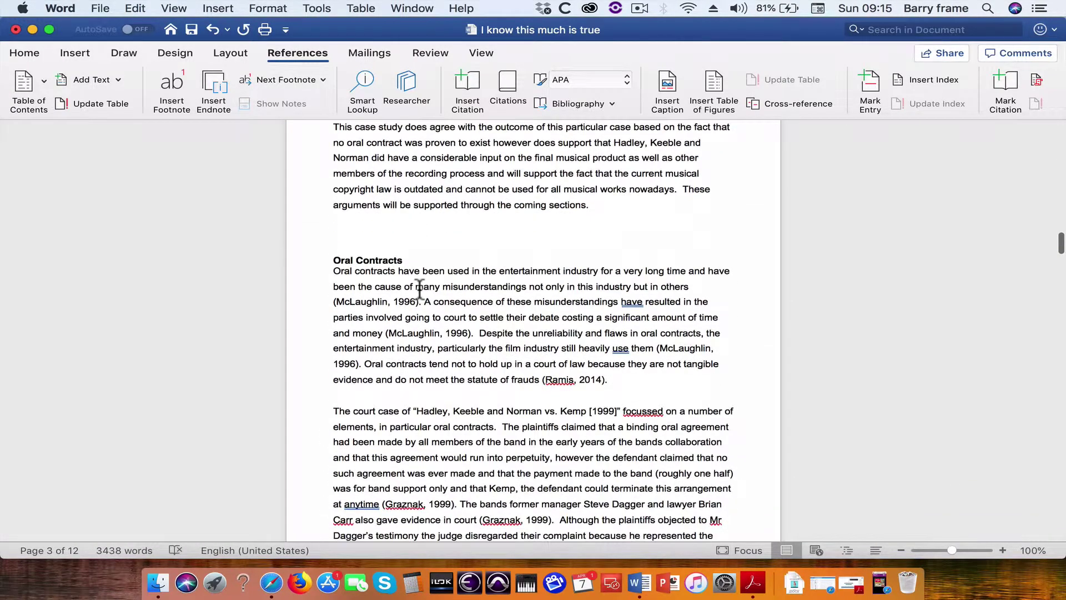
- Add a 'Copyright' line and a line of placeholder text after 'coming sections.'
{"action": "left_click", "coordinate": [611, 209]}
{"action": "key", "text": "Return"}
{"action": "key", "text": "Return"}
{"action": "type", "text": "C"}
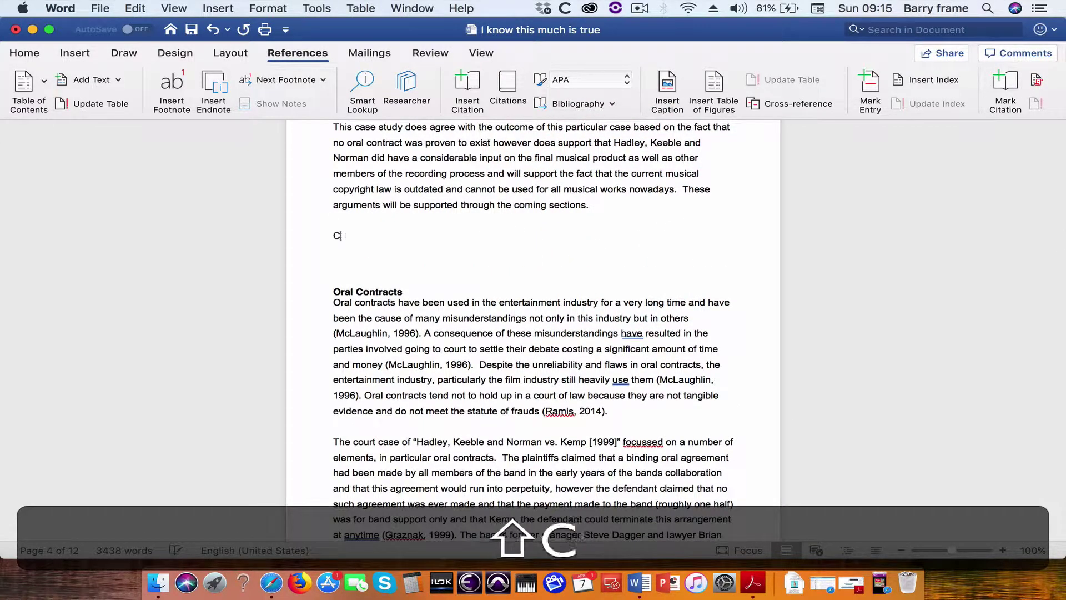
{"action": "type", "text": "opyright"}
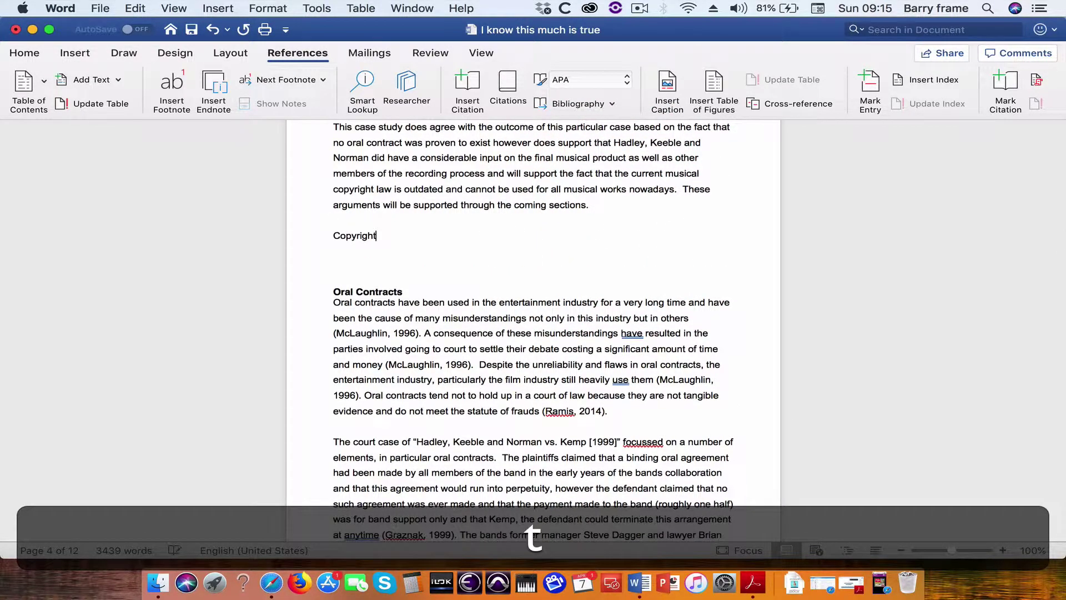
{"action": "key", "text": "Return"}
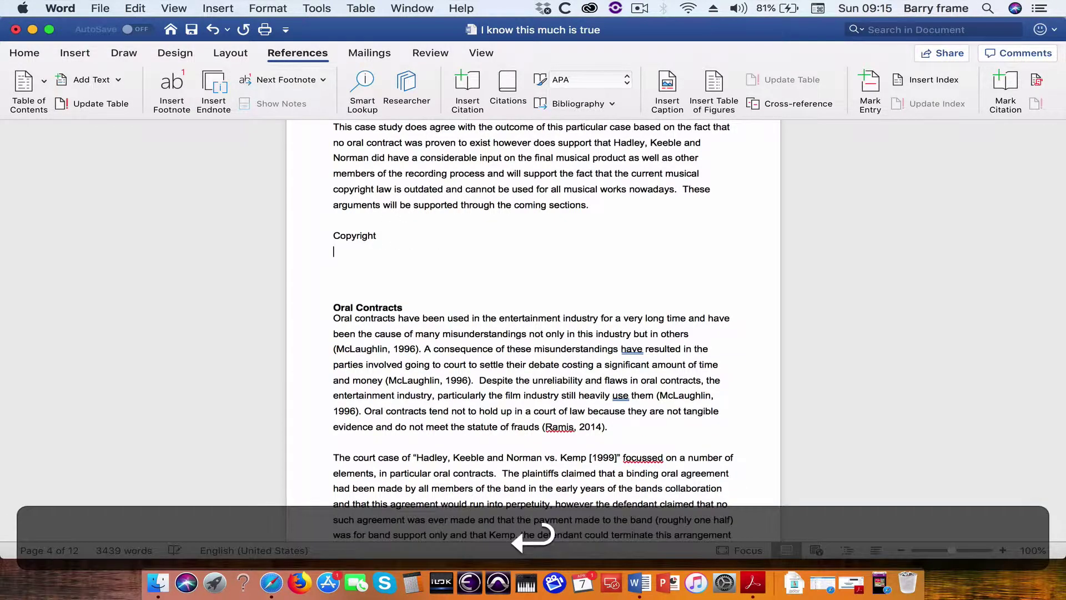
{"action": "type", "text": "Hbhegbvgejirbi adfiv;v "}
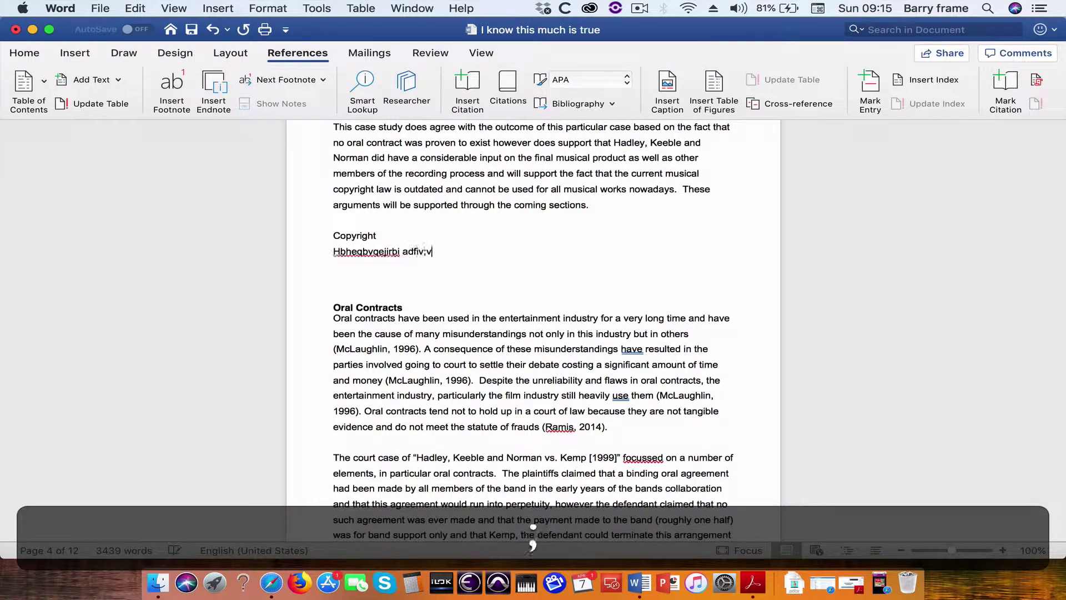
{"action": "type", "text": "buivbpbvpevbivub beiupei"}
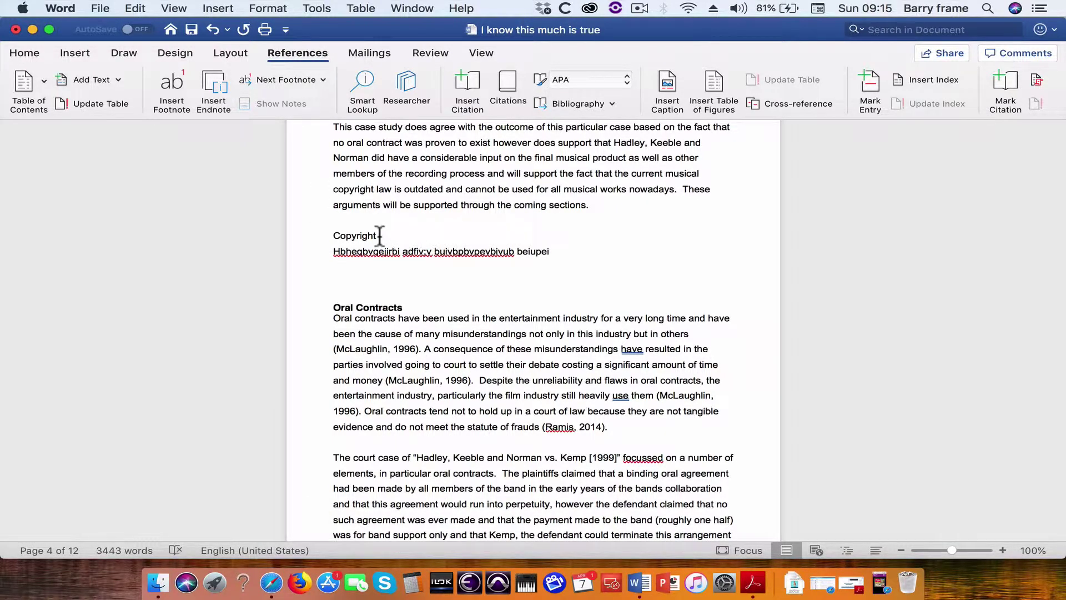
- Make Copyright a Heading 1 heading
{"action": "scroll", "coordinate": [345, 231], "scroll_direction": "up", "scroll_amount": 20}
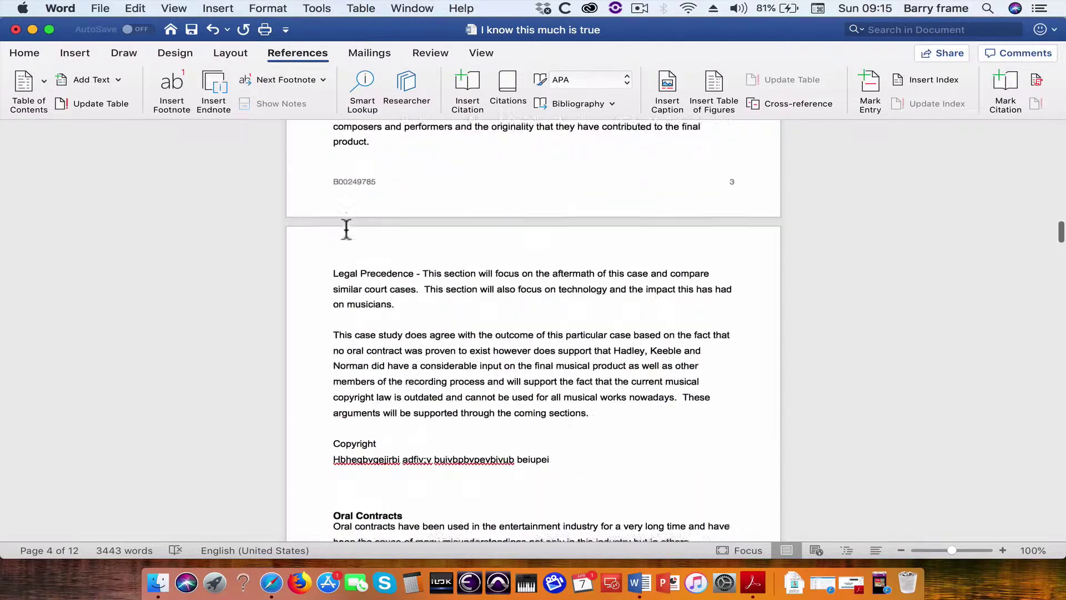
{"action": "scroll", "coordinate": [348, 237], "scroll_direction": "down", "scroll_amount": 3}
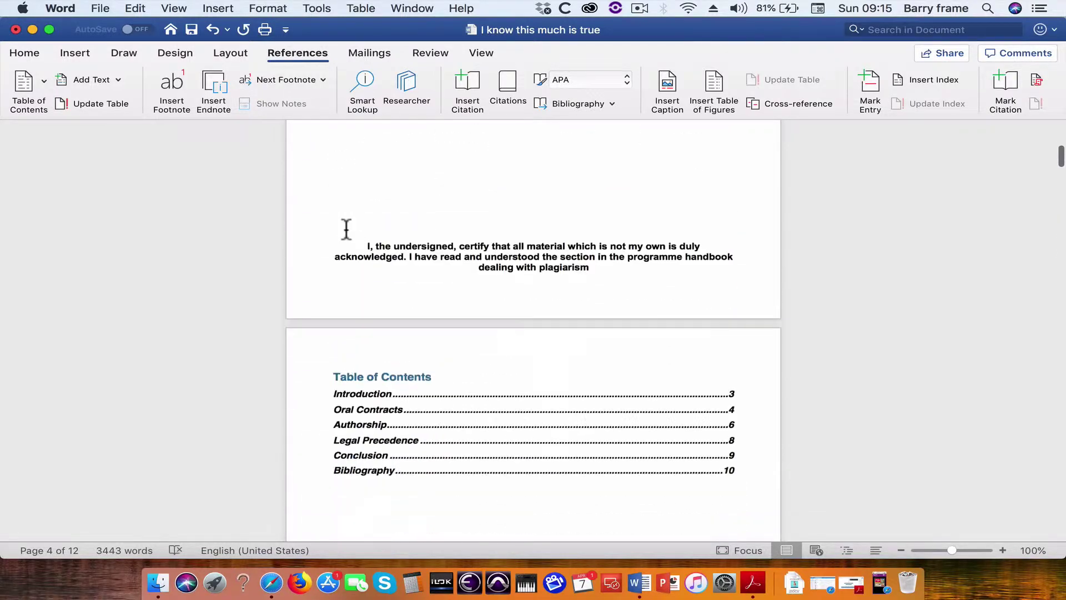
{"action": "left_click", "coordinate": [372, 414]}
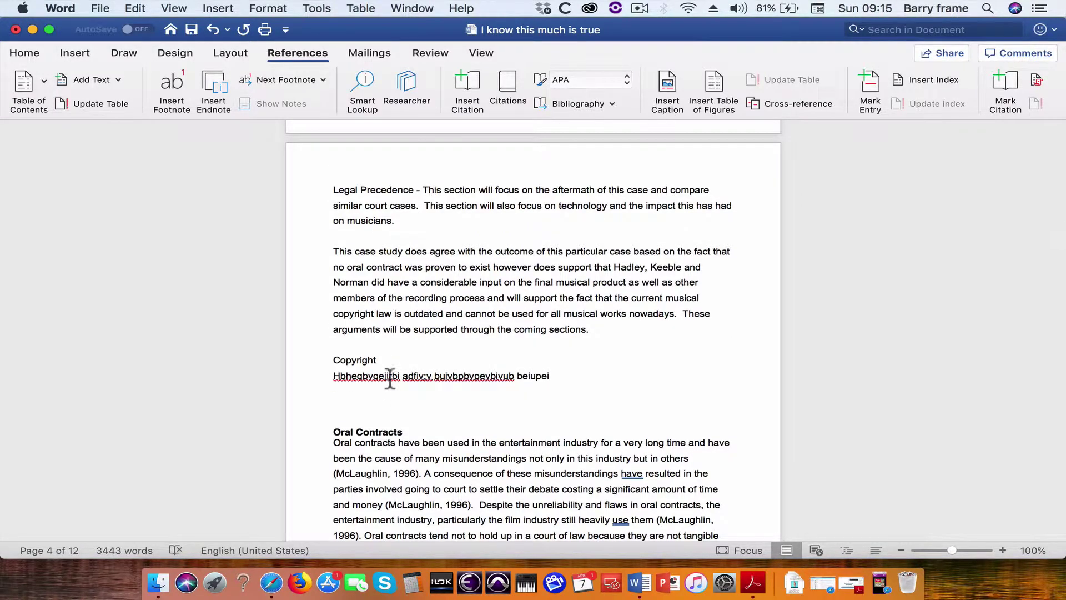
{"action": "left_click_drag", "start_coordinate": [379, 360], "coordinate": [334, 361]}
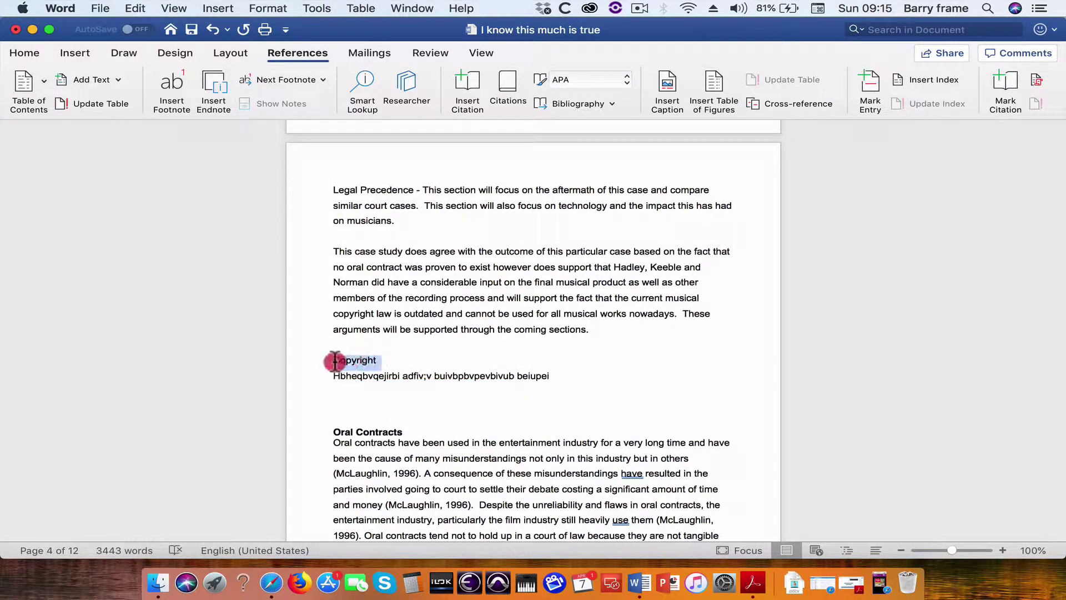
{"action": "left_click", "coordinate": [27, 53]}
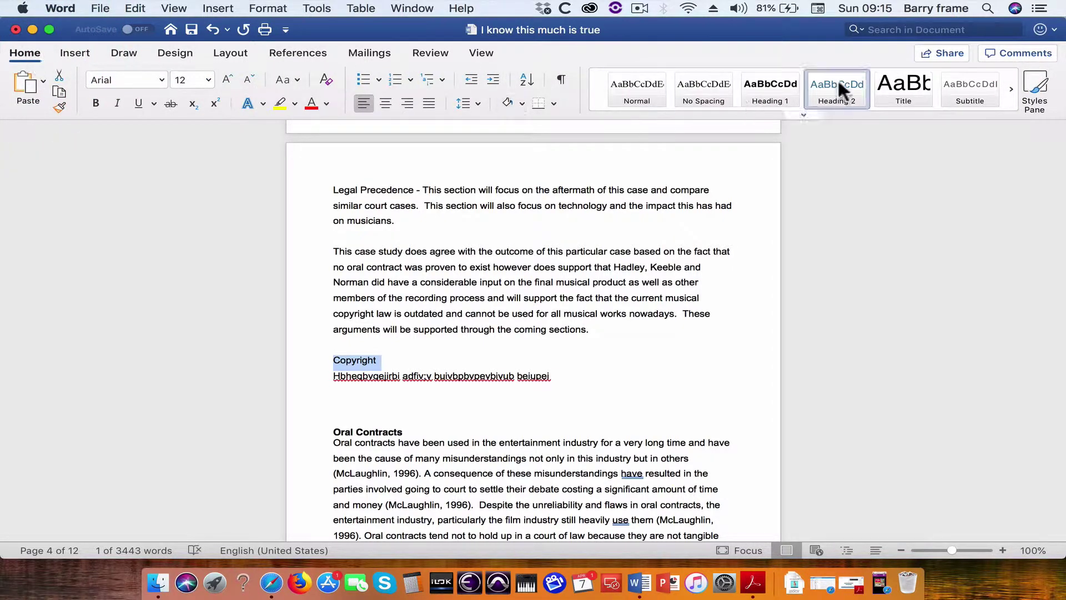
{"action": "left_click", "coordinate": [781, 91]}
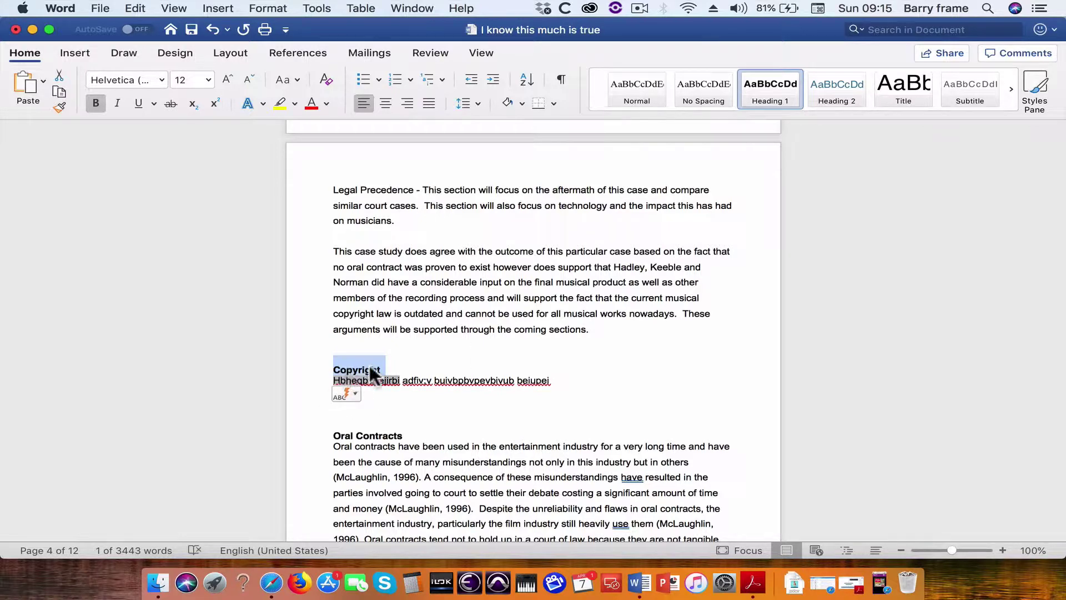
{"action": "left_click", "coordinate": [433, 364]}
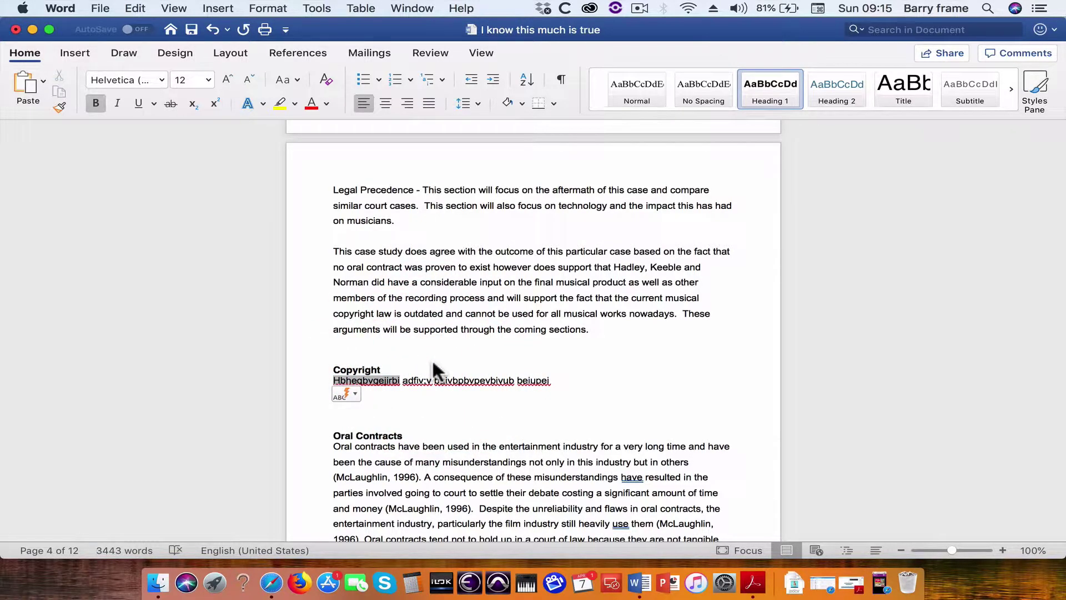
{"action": "scroll", "coordinate": [434, 363], "scroll_direction": "up", "scroll_amount": 10}
{"action": "scroll", "coordinate": [434, 364], "scroll_direction": "up", "scroll_amount": 20}
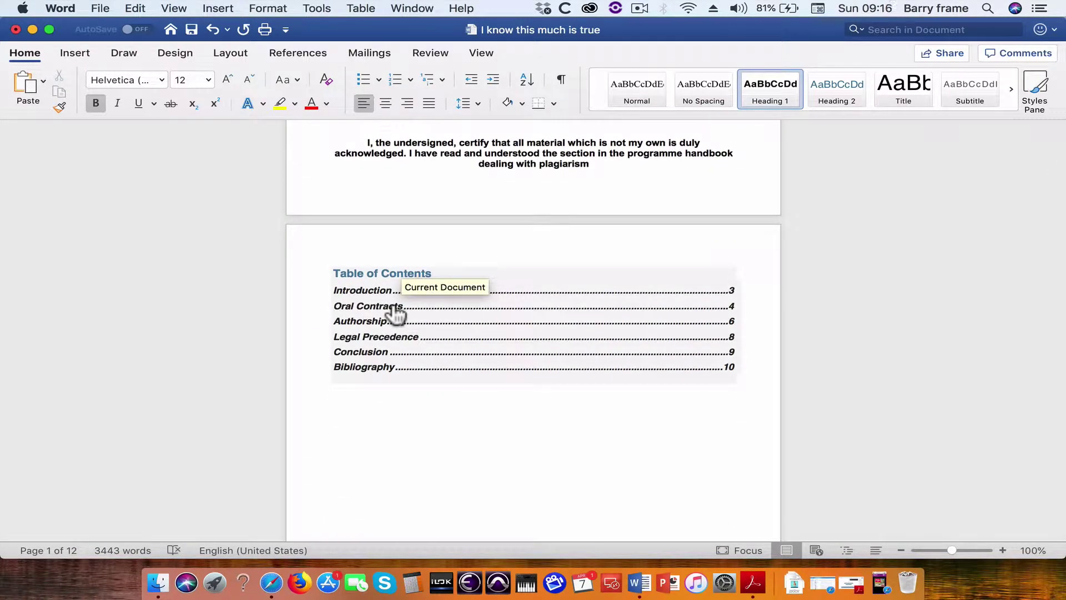
- Update the entire table of contents, adding Copyright on page 4 and Bibliography on page 11
{"action": "left_click", "coordinate": [523, 323]}
{"action": "scroll", "coordinate": [520, 321], "scroll_direction": "up", "scroll_amount": 15}
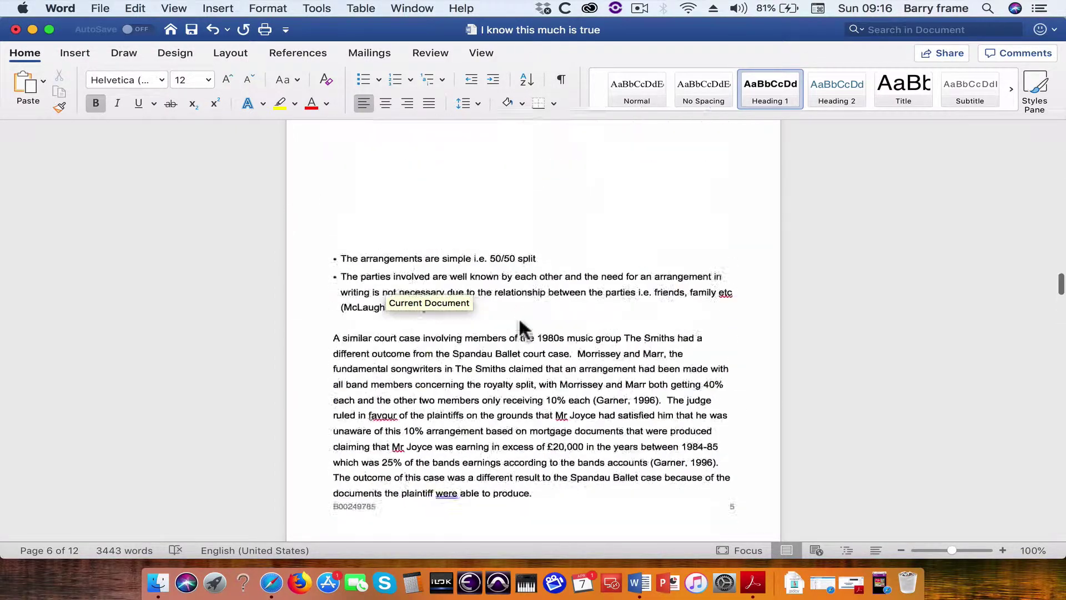
{"action": "scroll", "coordinate": [519, 317], "scroll_direction": "up", "scroll_amount": 20}
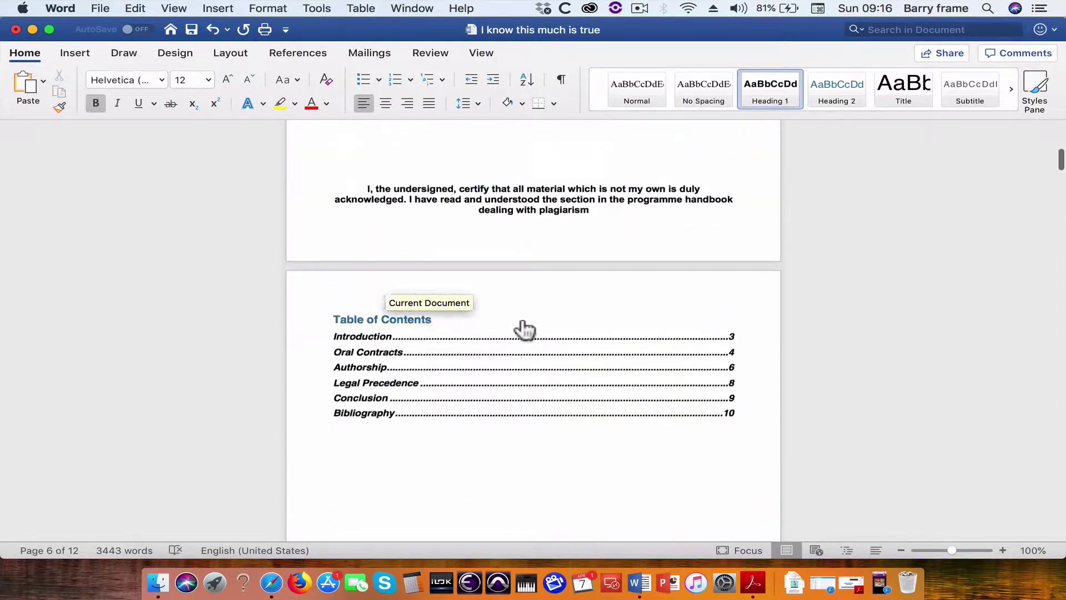
{"action": "left_click", "coordinate": [361, 321]}
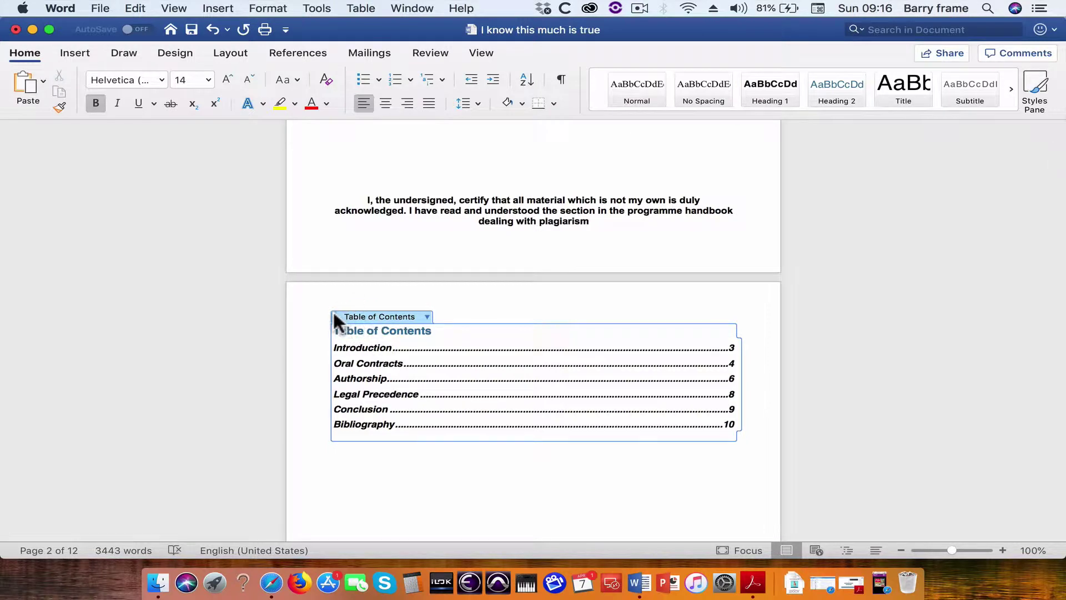
{"action": "left_click", "coordinate": [334, 314]}
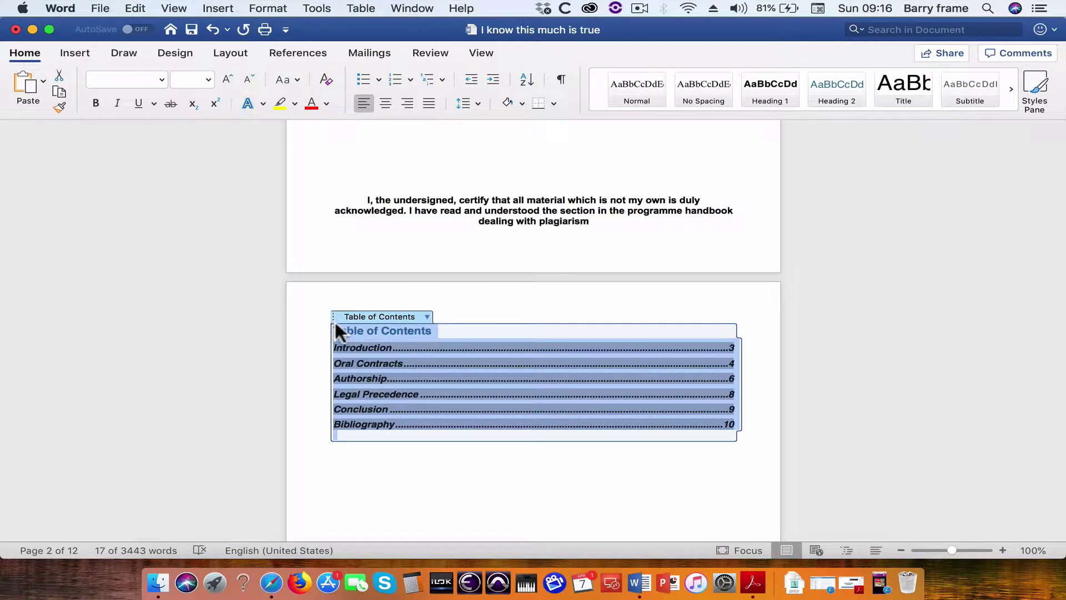
{"action": "left_click", "coordinate": [427, 317]}
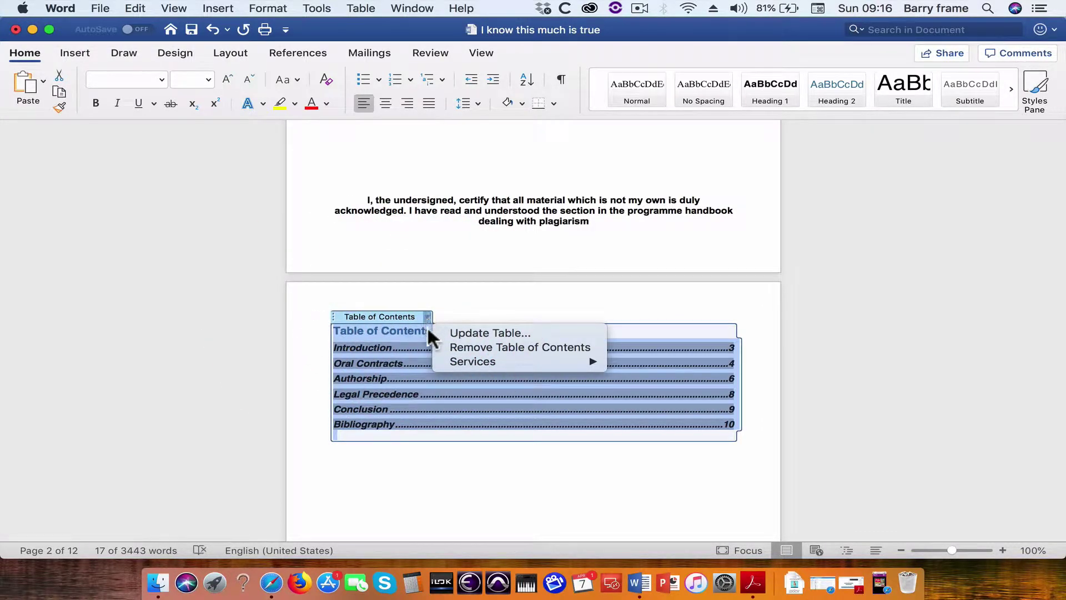
{"action": "left_click", "coordinate": [473, 333]}
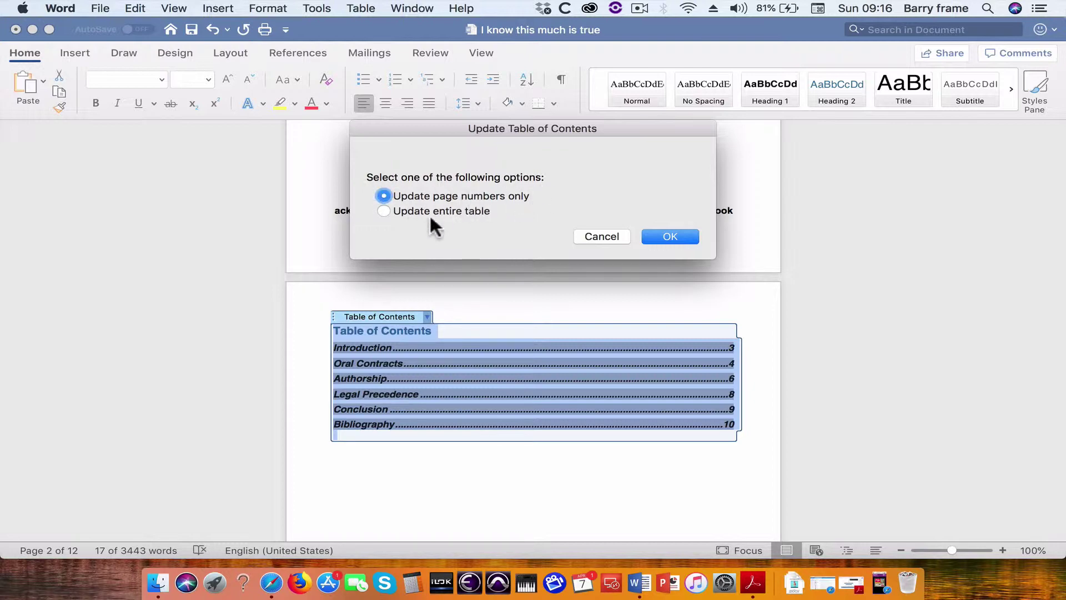
{"action": "left_click", "coordinate": [384, 211]}
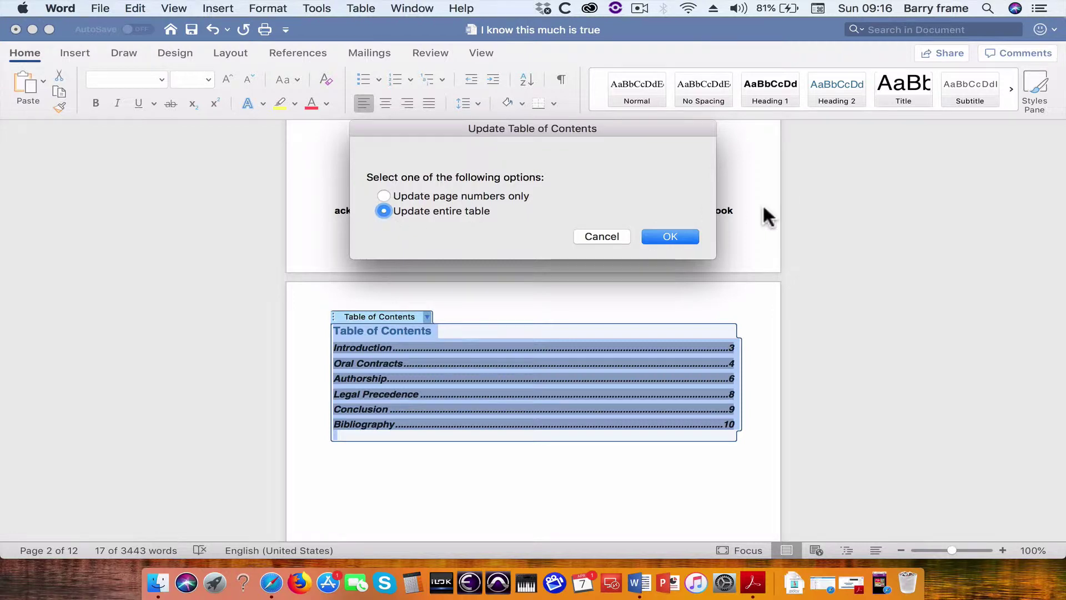
{"action": "left_click", "coordinate": [670, 236]}
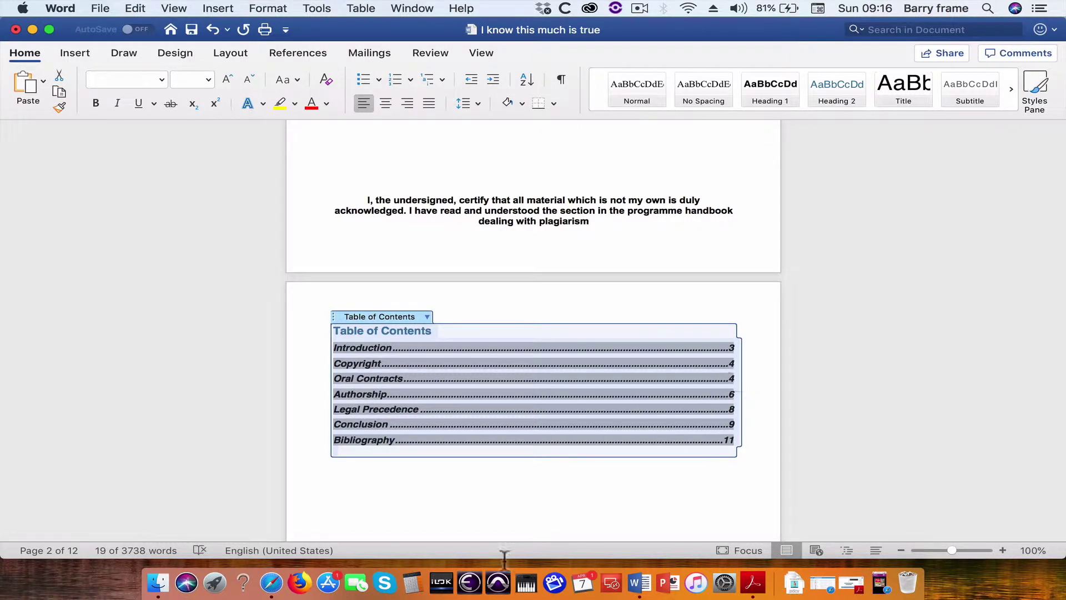
{"action": "left_click", "coordinate": [533, 522]}
{"action": "scroll", "coordinate": [534, 523], "scroll_direction": "down", "scroll_amount": 5}
{"action": "scroll", "coordinate": [534, 524], "scroll_direction": "up", "scroll_amount": 5}
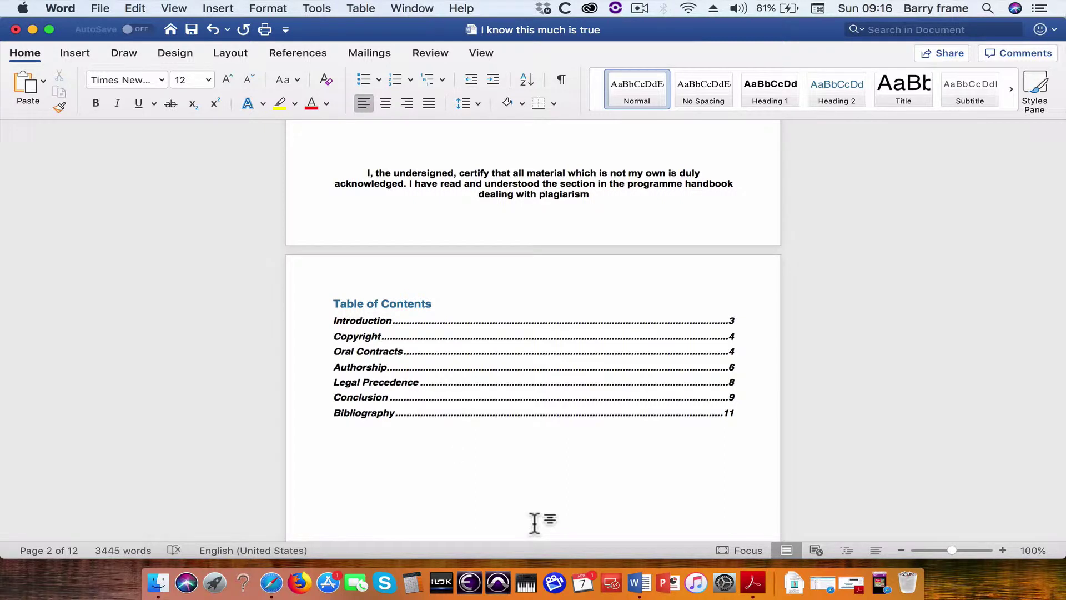
- Format the 'Table of Contents' title as 12 pt black text instead of 14 pt blue
{"action": "left_click", "coordinate": [411, 304]}
{"action": "left_click_drag", "start_coordinate": [427, 303], "coordinate": [332, 309]}
{"action": "left_click", "coordinate": [427, 303]}
{"action": "key", "text": "super+v"}
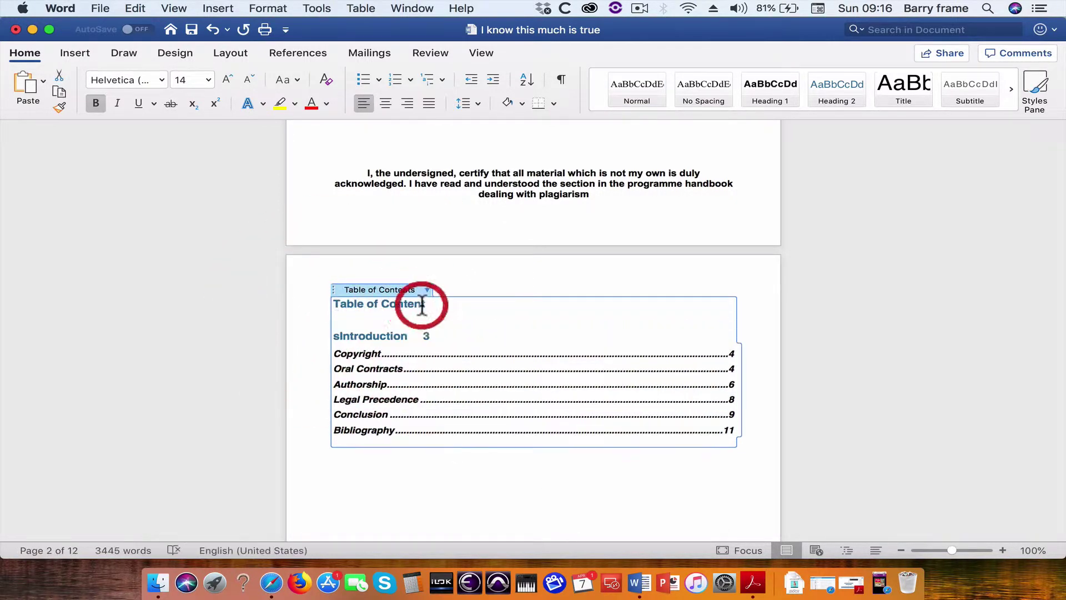
{"action": "key", "text": "super+z"}
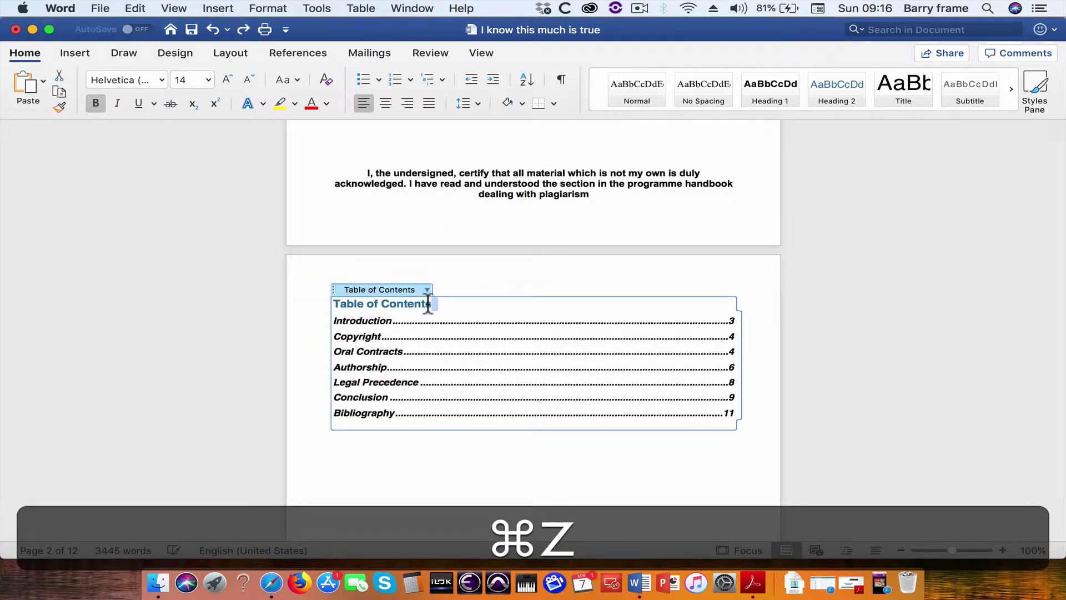
{"action": "triple_click", "coordinate": [428, 304]}
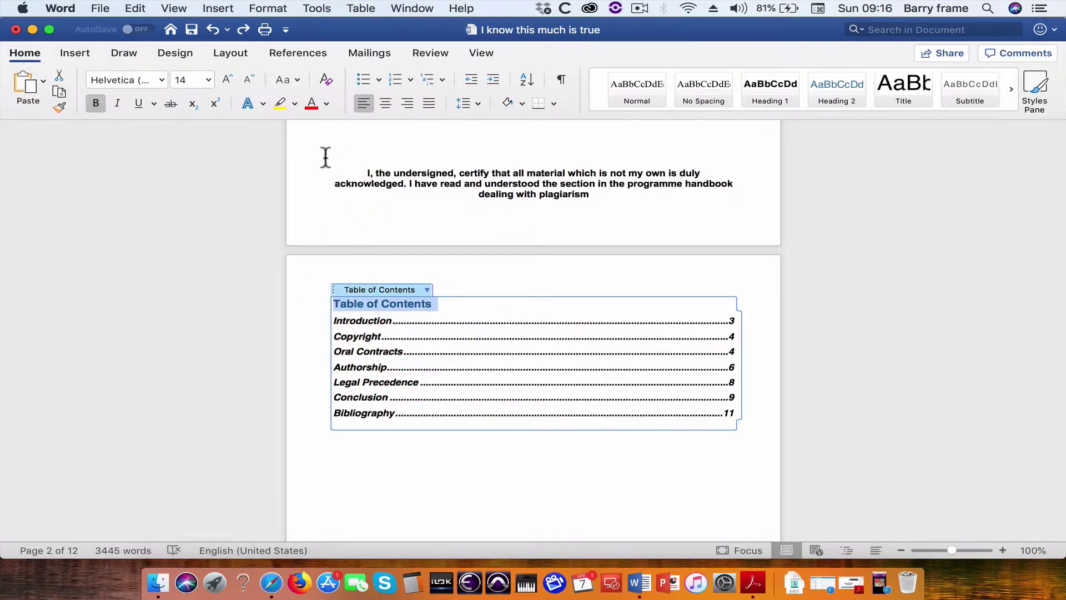
{"action": "left_click", "coordinate": [207, 79]}
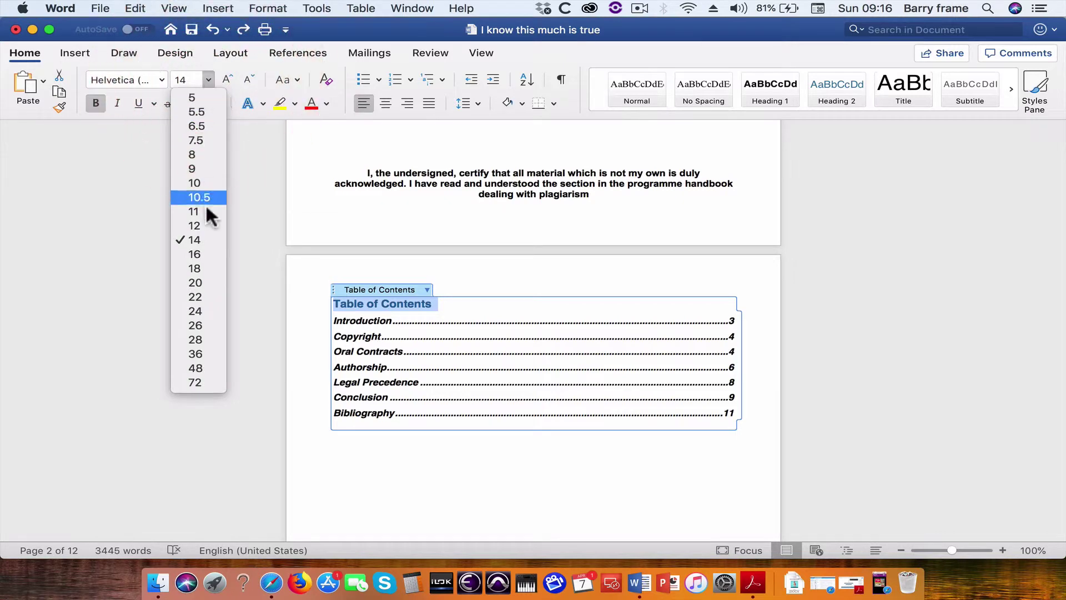
{"action": "left_click", "coordinate": [202, 226]}
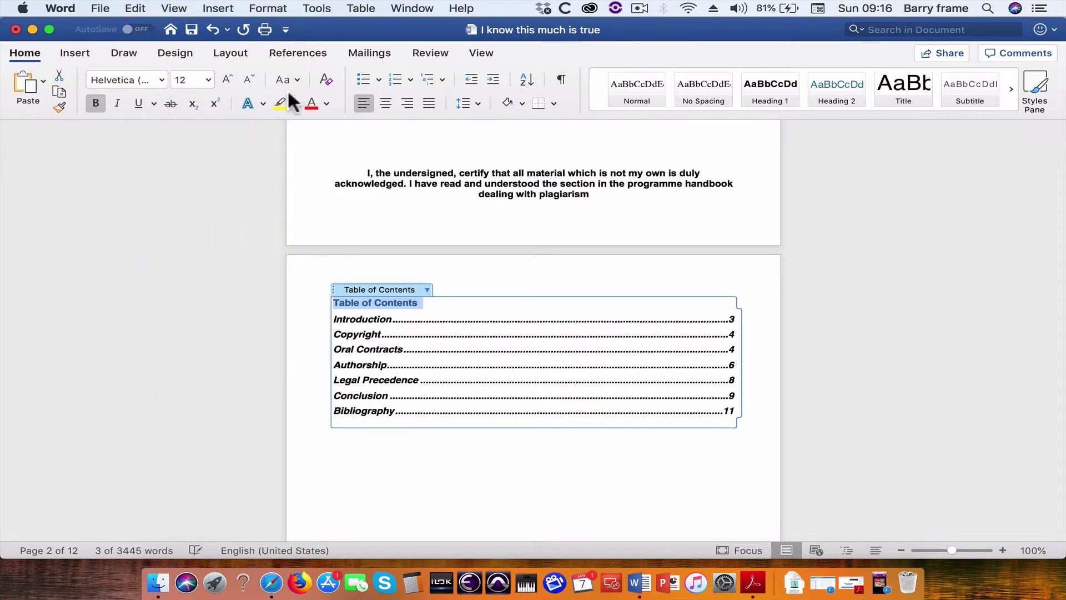
{"action": "left_click", "coordinate": [326, 103]}
{"action": "left_click", "coordinate": [334, 169]}
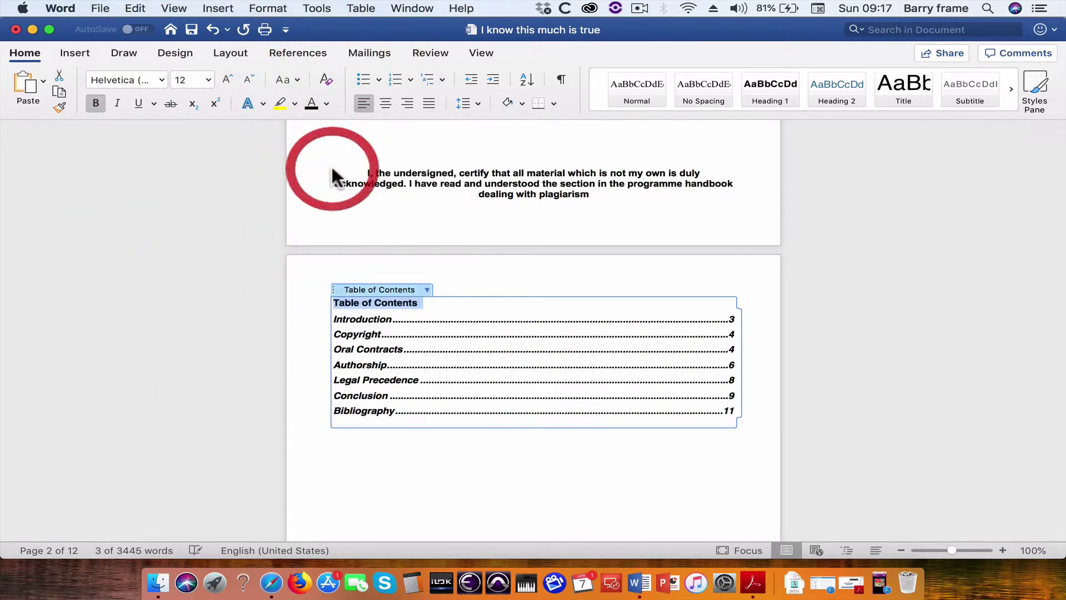
{"action": "left_click", "coordinate": [520, 266]}
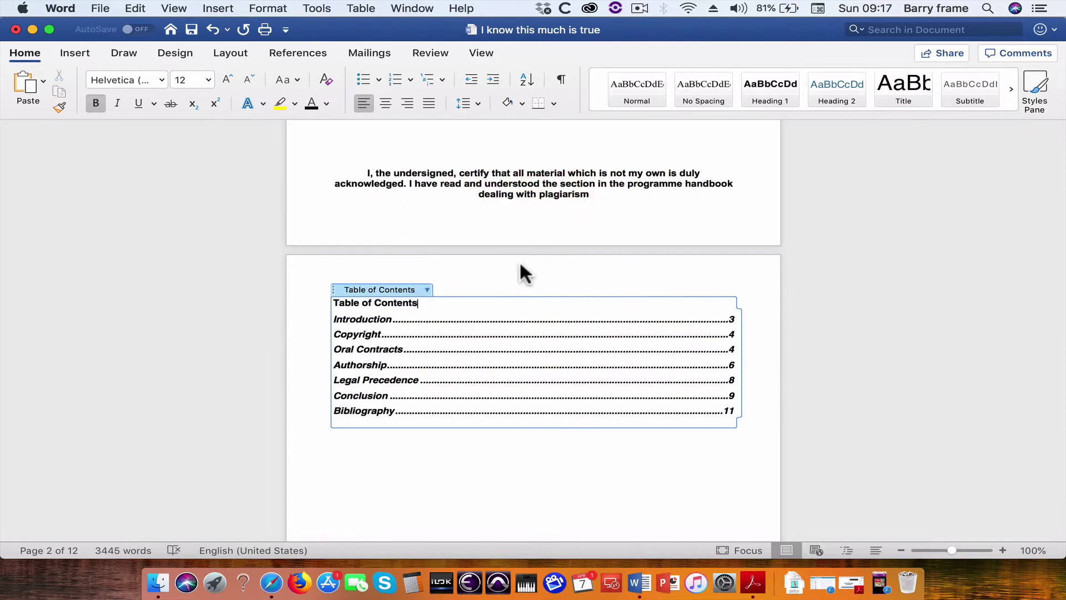